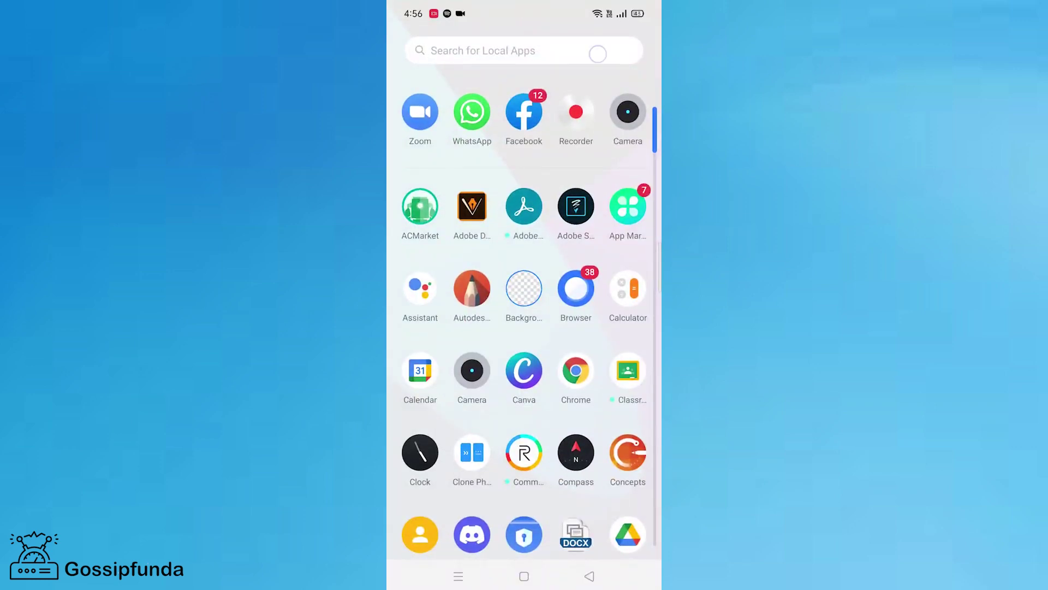
Search the installed apps for 'pr' to find the Procreate guide app.
{"action": "left_click", "coordinate": [598, 54]}
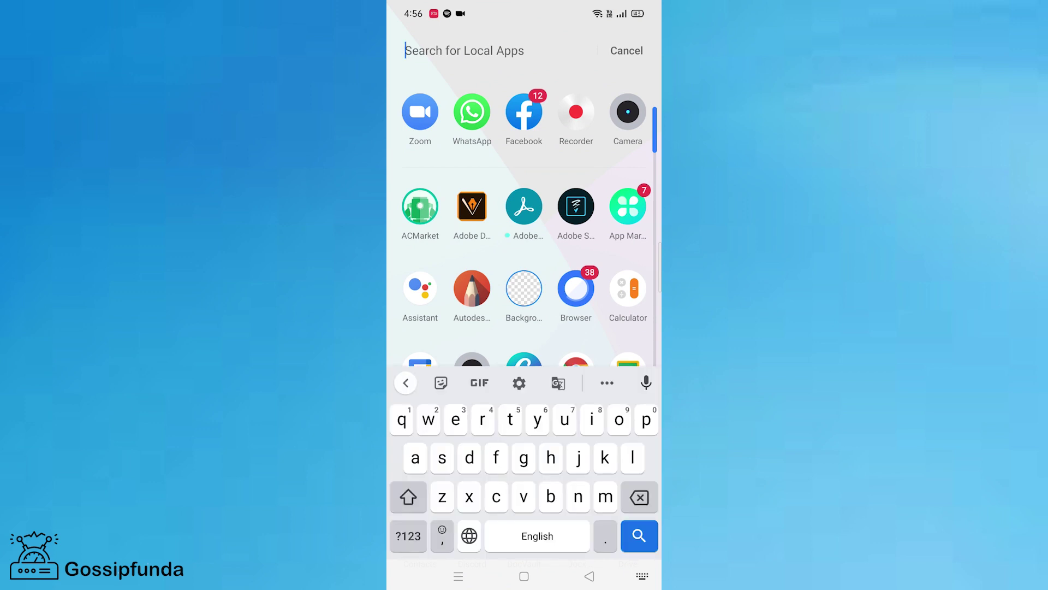
{"action": "type", "text": "pr"}
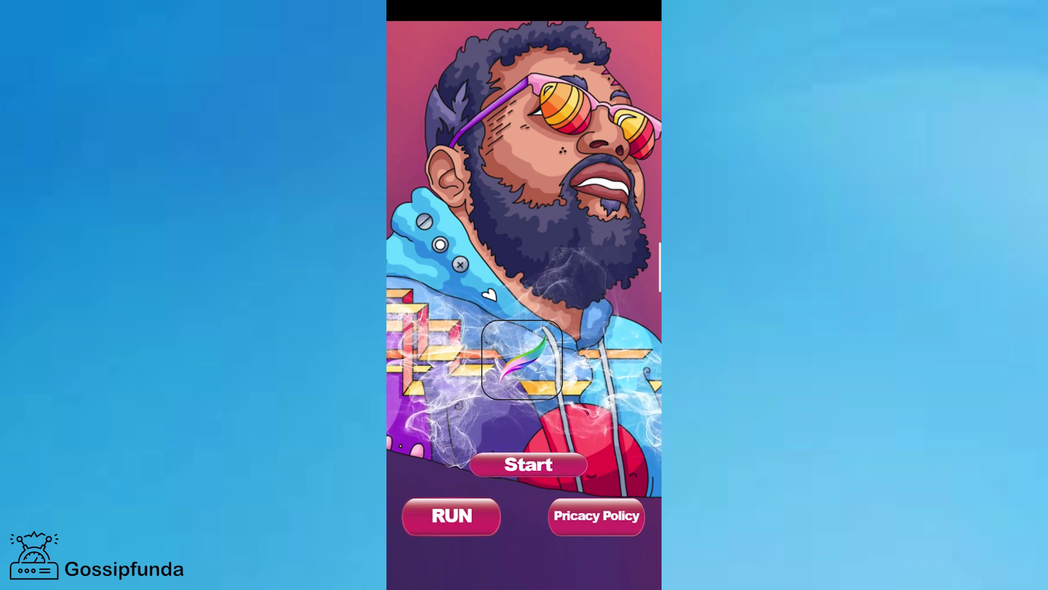
Read the guide's Add Drawing tip on straight lines, then go back to its main menu.
{"action": "left_click", "coordinate": [540, 464]}
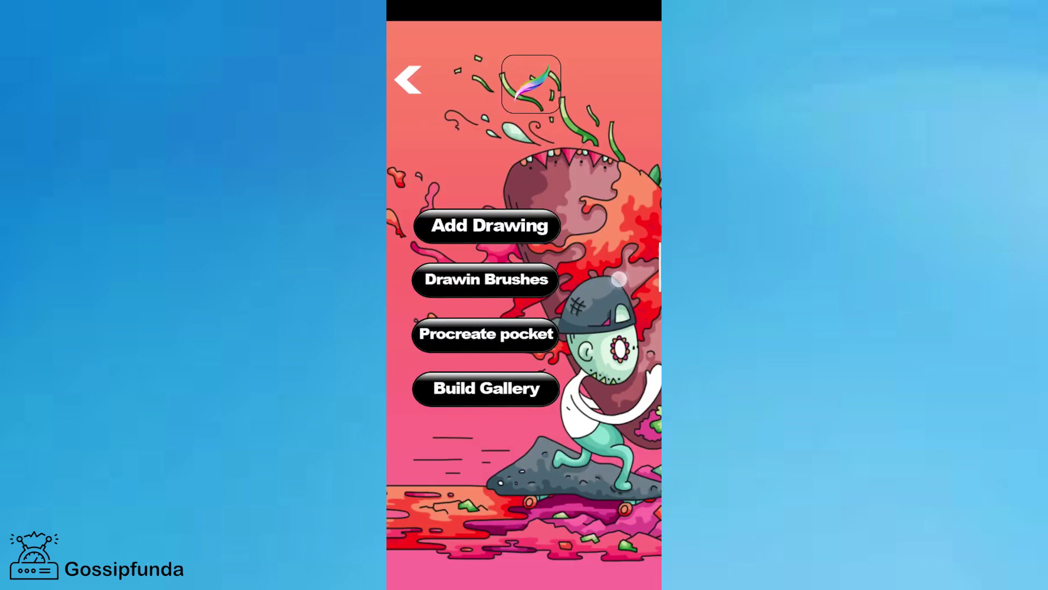
{"action": "left_click", "coordinate": [510, 227]}
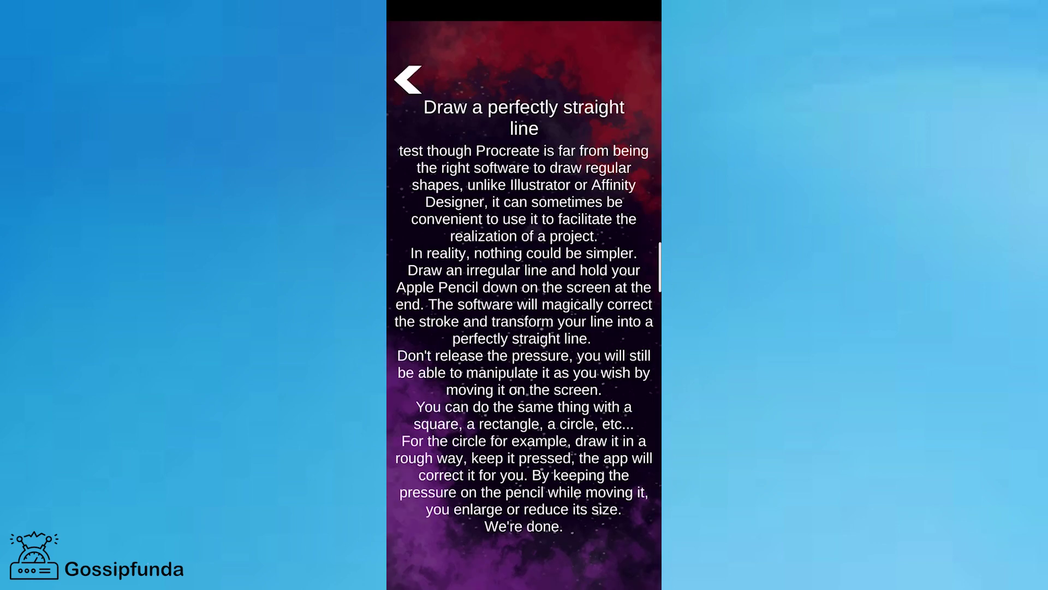
{"action": "left_click", "coordinate": [408, 80]}
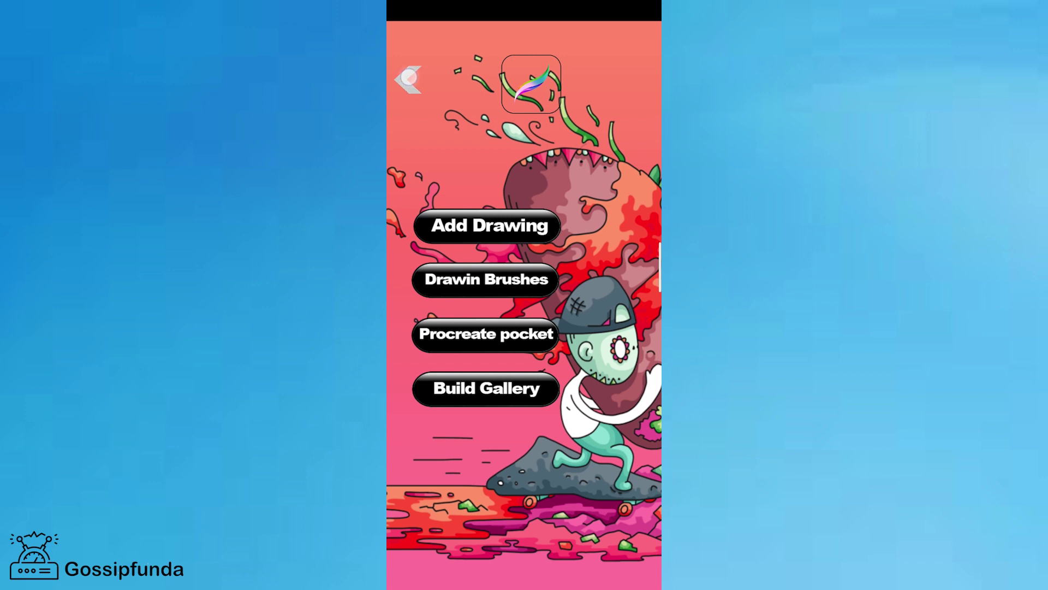
{"action": "left_click", "coordinate": [408, 80]}
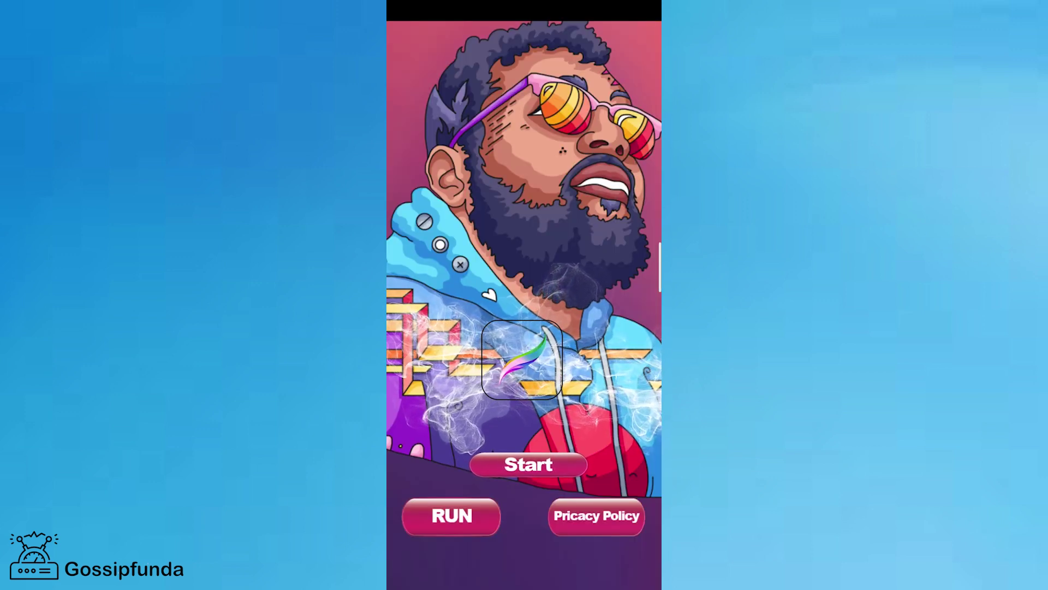
{"action": "left_click", "coordinate": [435, 529]}
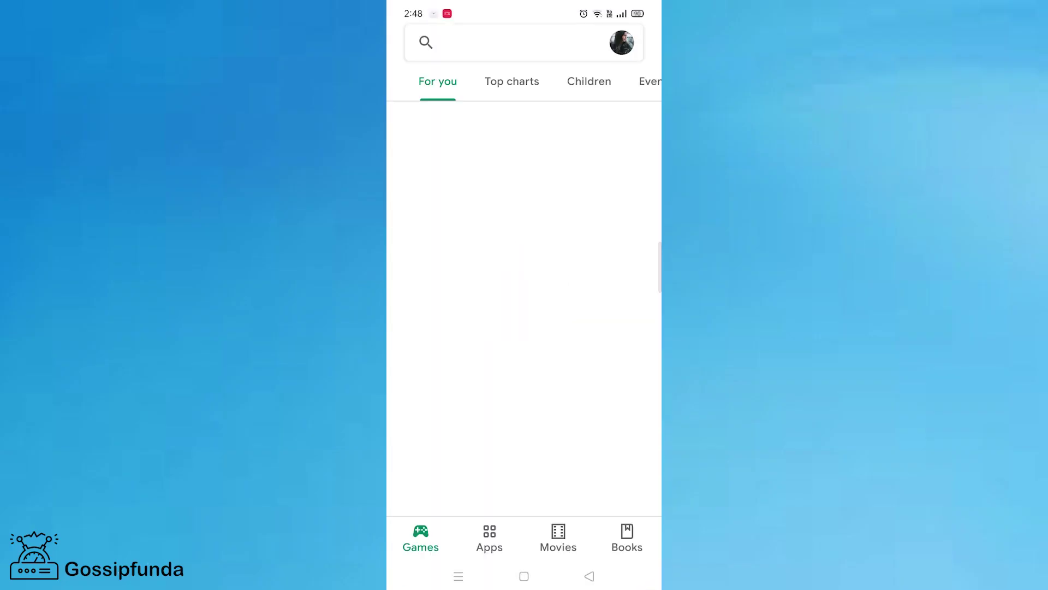
Launch Concepts from its Play Store listing and create the new blank drawing Untitled 2.
{"action": "left_click", "coordinate": [513, 42]}
{"action": "left_click", "coordinate": [554, 126]}
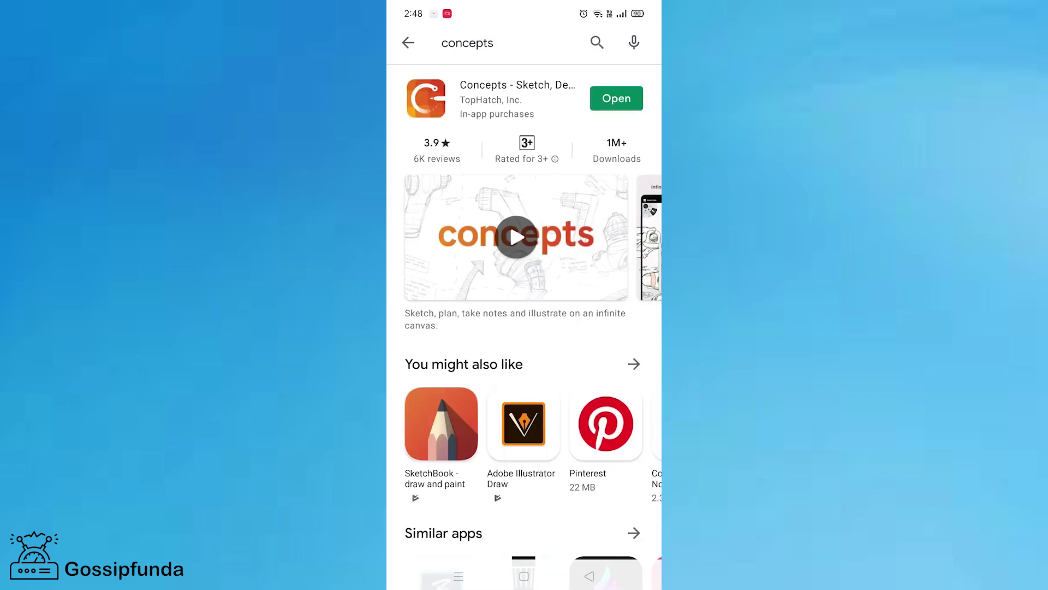
{"action": "left_click", "coordinate": [616, 98]}
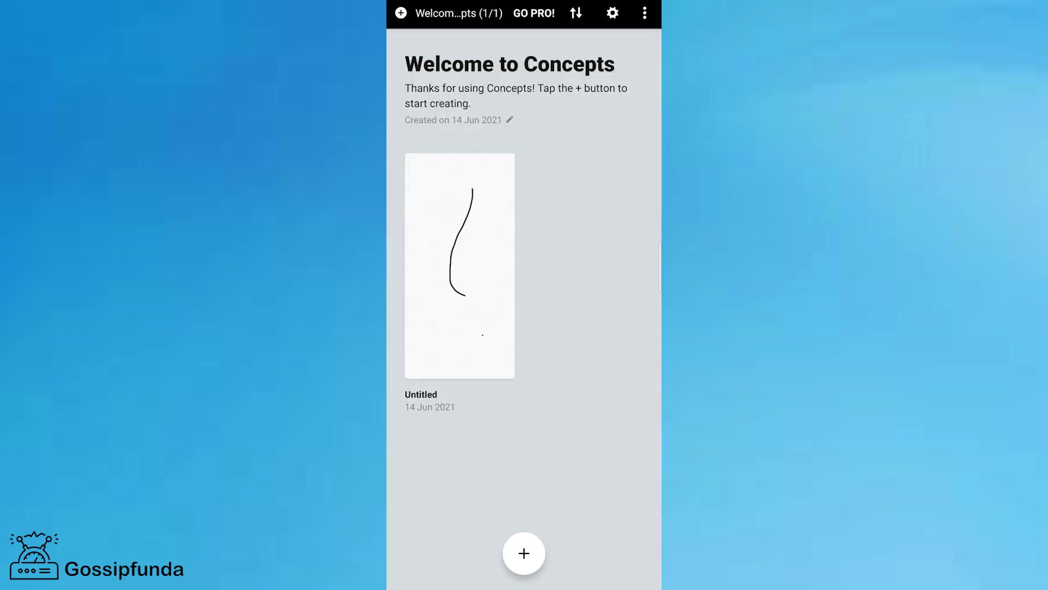
{"action": "left_click", "coordinate": [524, 553]}
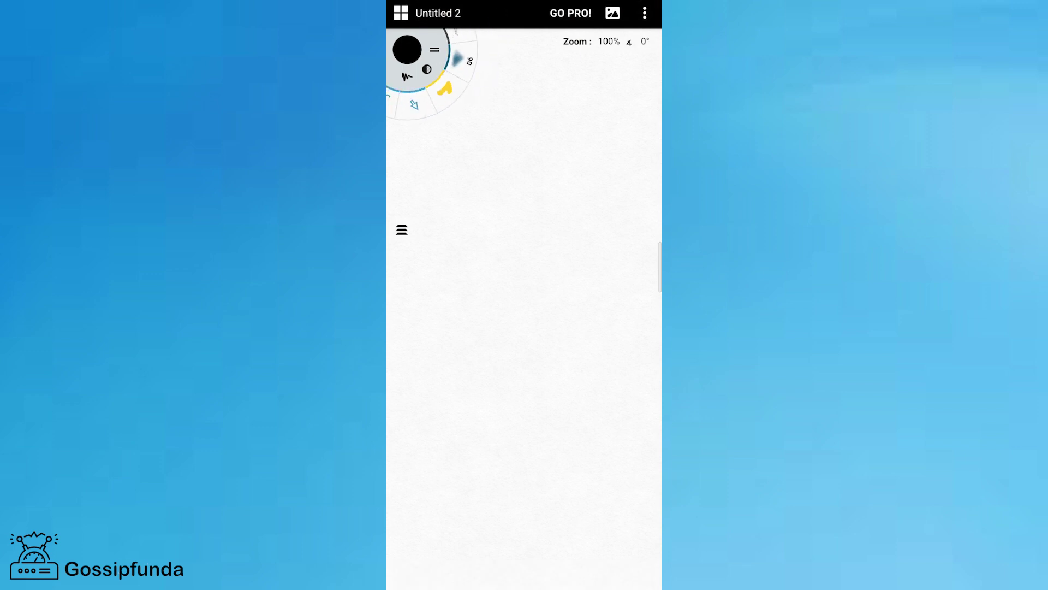
{"action": "left_click", "coordinate": [445, 88]}
Load the Pen brush from the brush library and pick the dark grey C10 colour.
{"action": "left_click", "coordinate": [445, 89]}
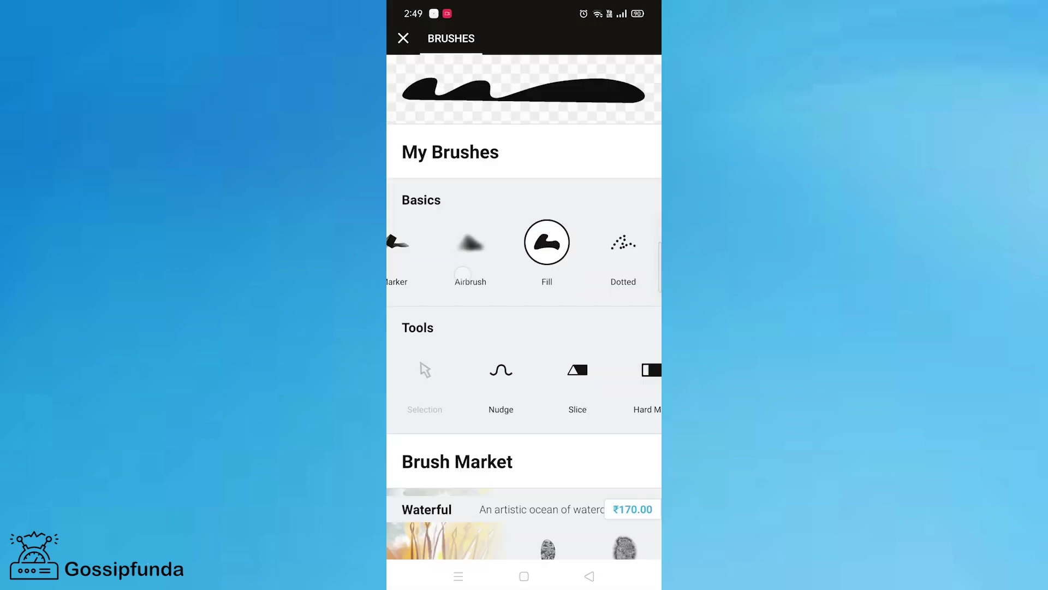
{"action": "mouse_move", "coordinate": [462, 257]}
{"action": "left_mouse_down"}
{"action": "mouse_move", "coordinate": [628, 257]}
{"action": "mouse_move", "coordinate": [538, 268]}
{"action": "left_mouse_up"}
{"action": "left_click", "coordinate": [423, 241]}
{"action": "left_click", "coordinate": [403, 38]}
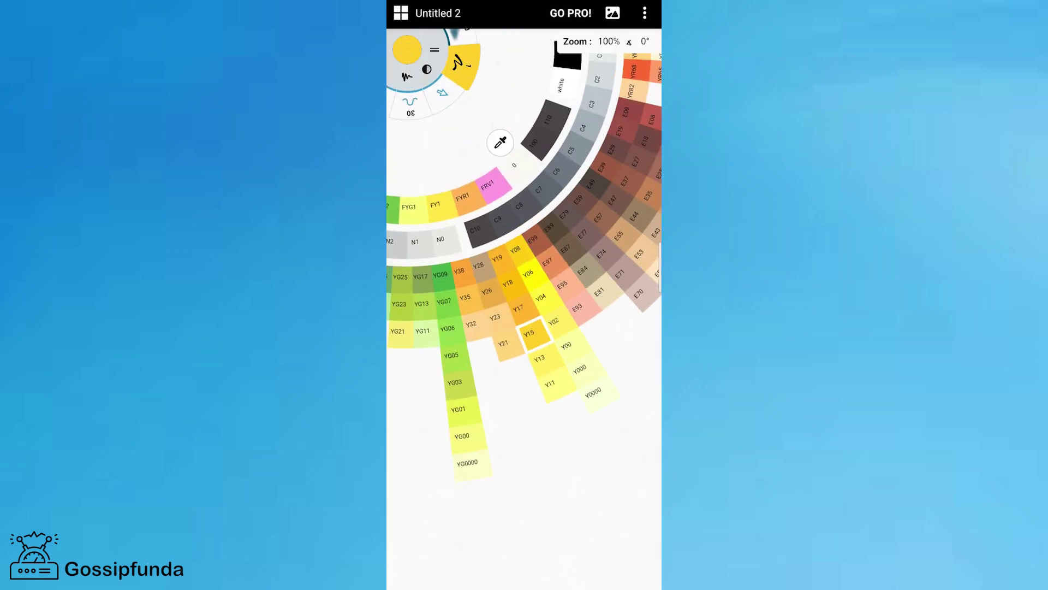
{"action": "left_click", "coordinate": [475, 228]}
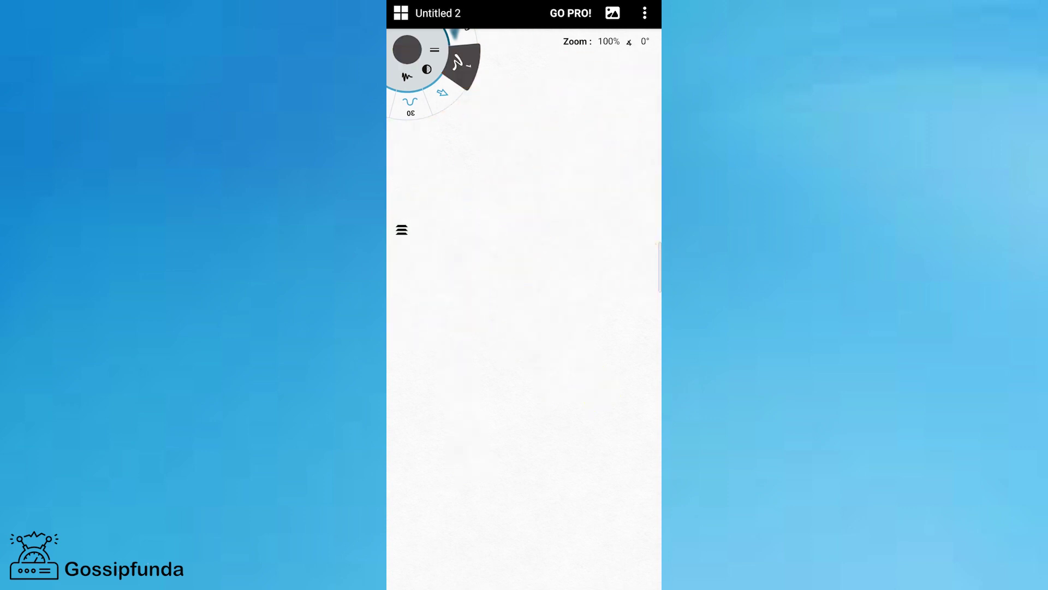
Draw the curling stroke at the top of the hair, dismissing the repeated Go Pro prompts.
{"action": "mouse_move", "coordinate": [503, 188]}
{"action": "left_mouse_down"}
{"action": "mouse_move", "coordinate": [451, 199]}
{"action": "mouse_move", "coordinate": [472, 195]}
{"action": "left_mouse_up"}
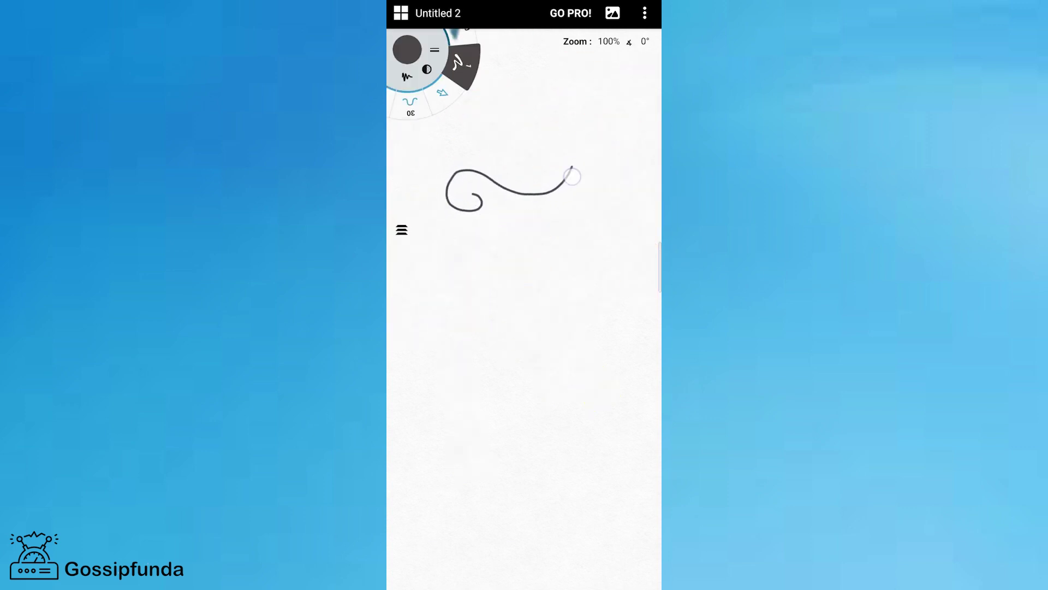
{"action": "left_click", "coordinate": [572, 176]}
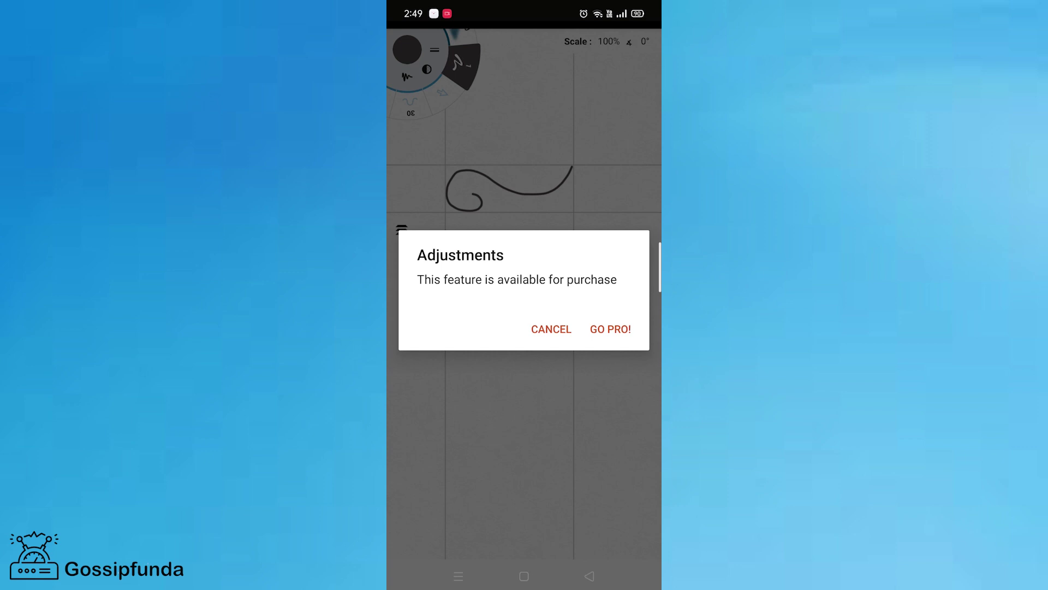
{"action": "left_click", "coordinate": [568, 222]}
{"action": "left_click", "coordinate": [569, 169]}
{"action": "left_click", "coordinate": [569, 223]}
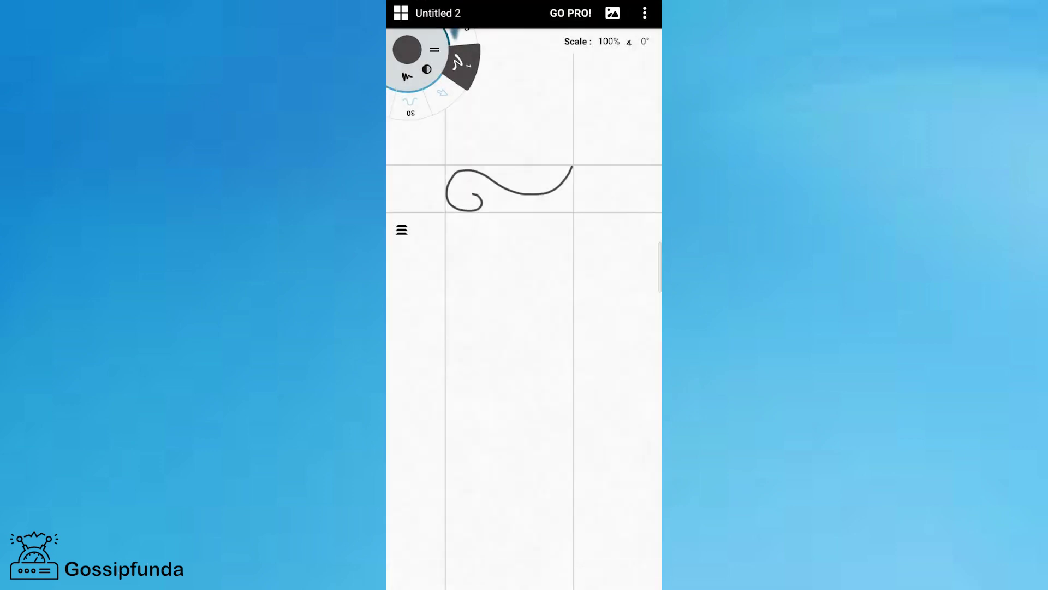
{"action": "left_click", "coordinate": [569, 170]}
{"action": "left_click", "coordinate": [561, 327]}
Reselect the Pen brush and draw the cheek-and-chin line and the hair down the left.
{"action": "left_click", "coordinate": [462, 63]}
{"action": "left_click", "coordinate": [423, 241]}
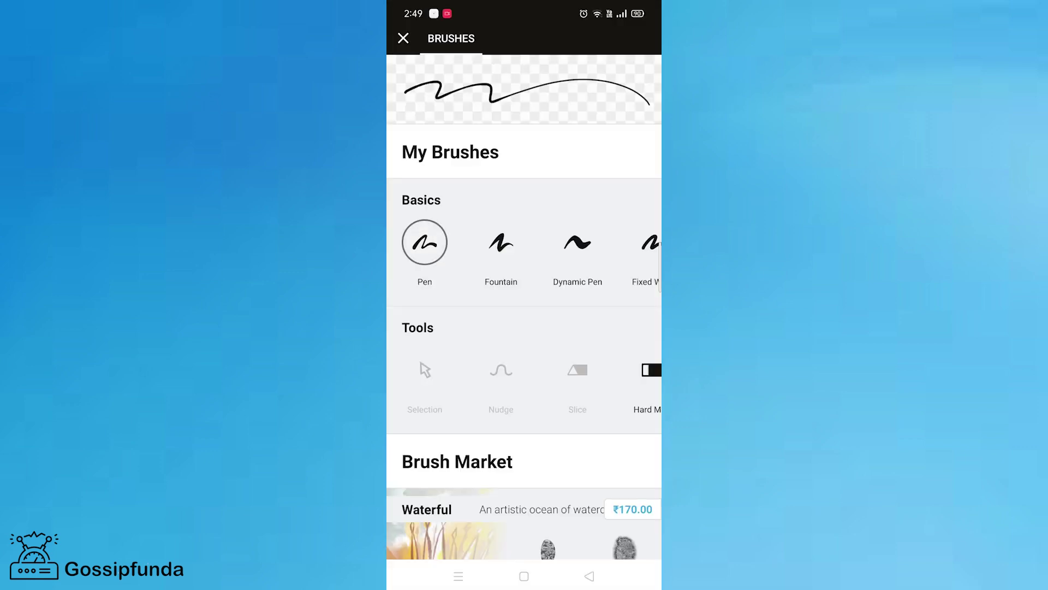
{"action": "left_click", "coordinate": [559, 205]}
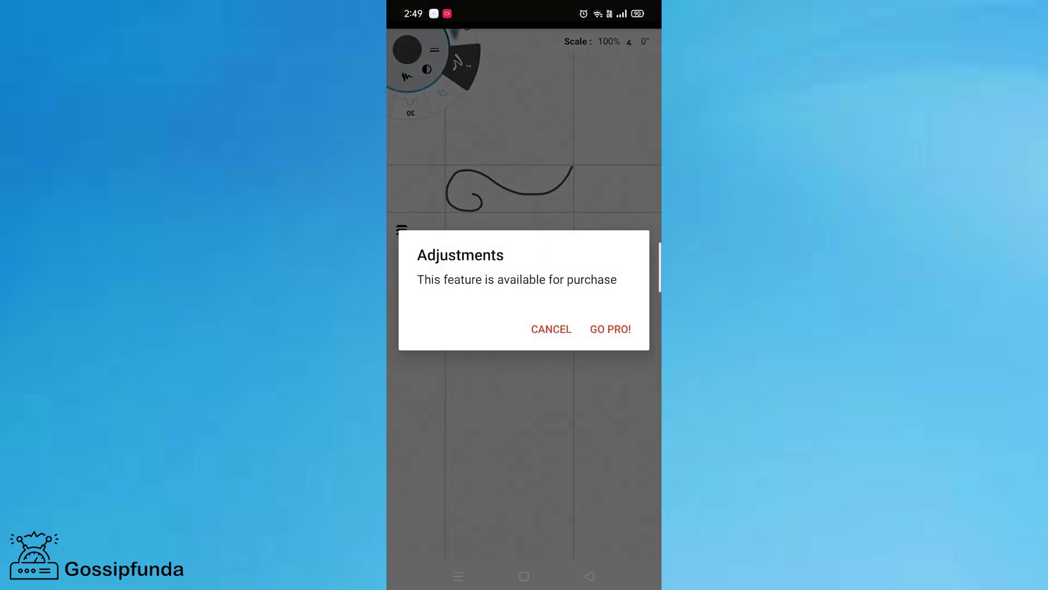
{"action": "left_click", "coordinate": [551, 329]}
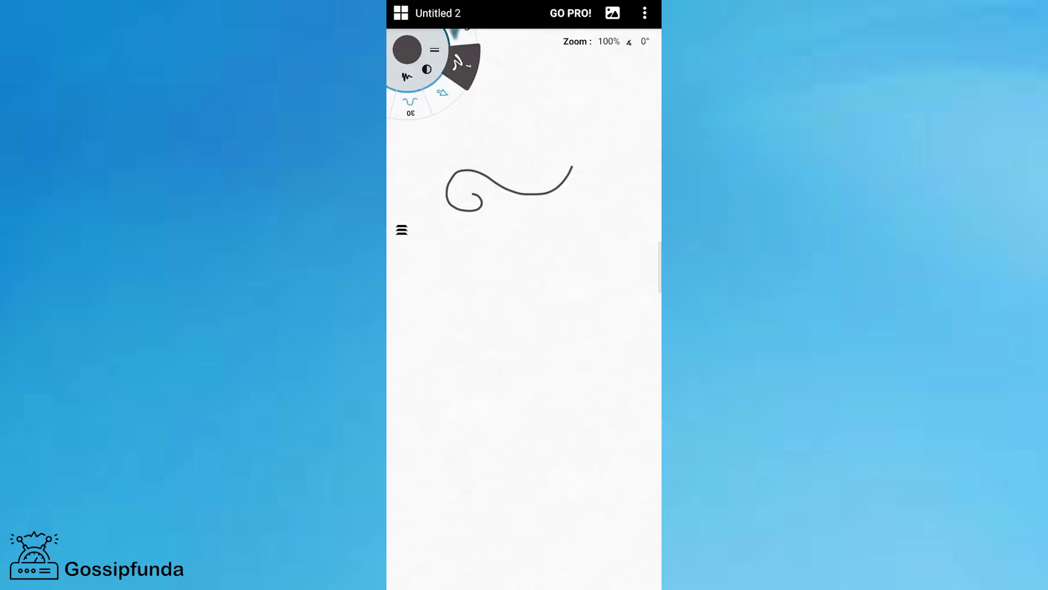
{"action": "left_click_drag", "start_coordinate": [461, 218], "coordinate": [529, 283]}
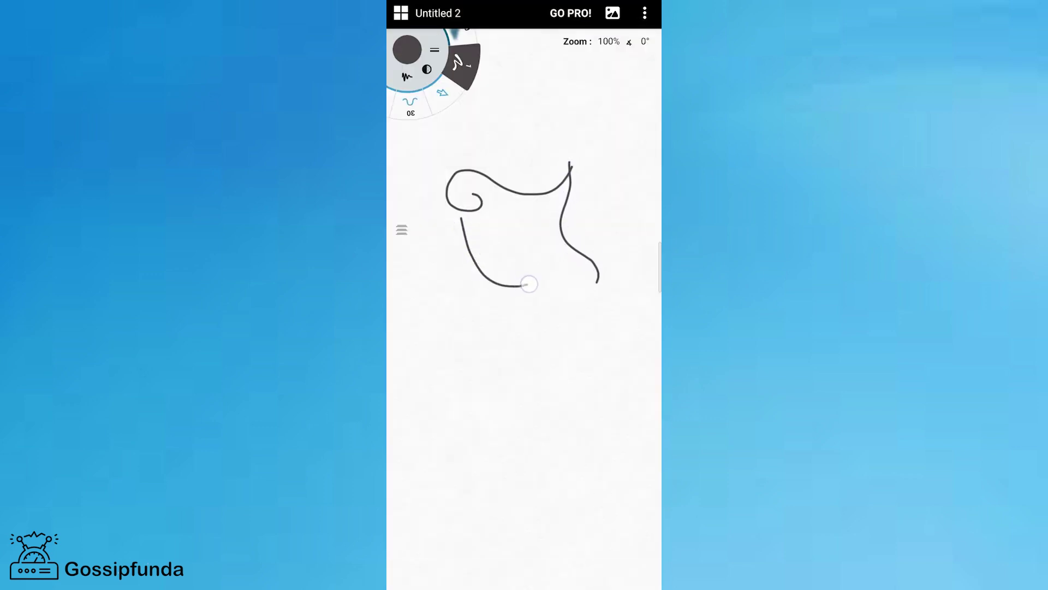
{"action": "left_click_drag", "start_coordinate": [549, 146], "coordinate": [466, 367]}
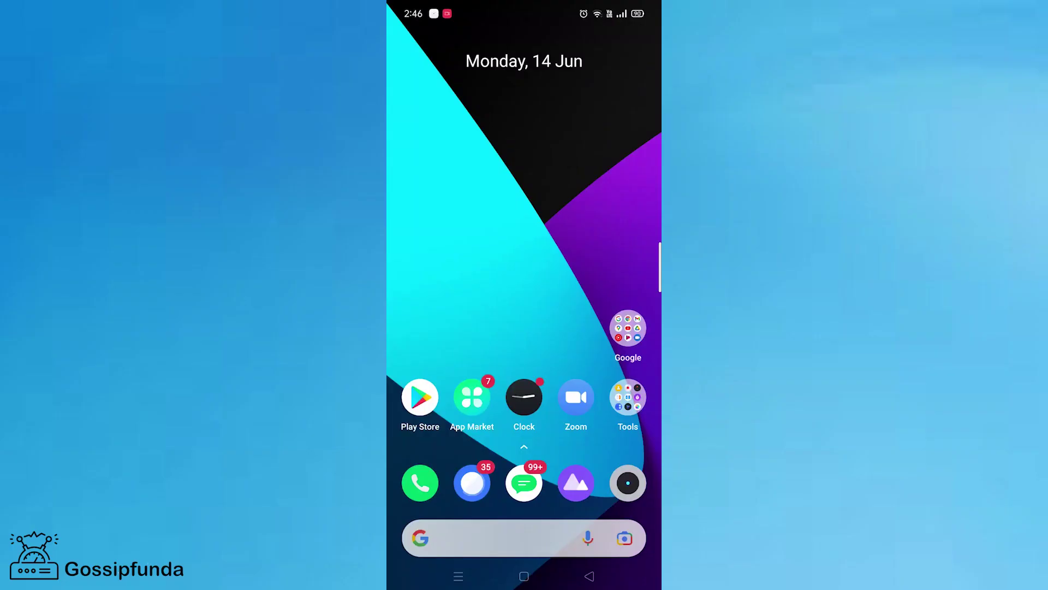
Search the Play Store for 'sketch' and open the SketchBook listing.
{"action": "left_click", "coordinate": [524, 42]}
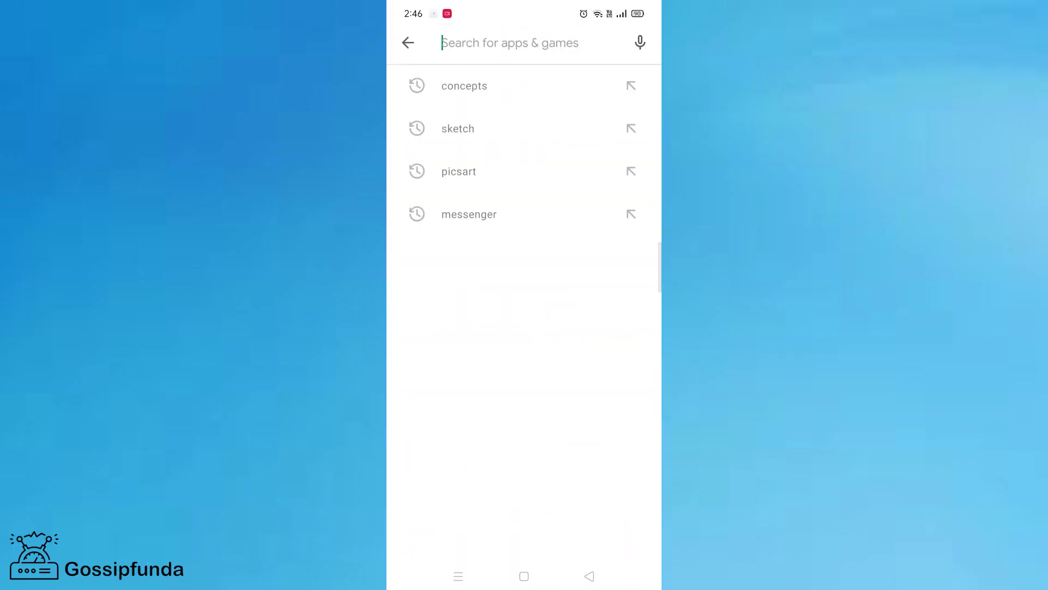
{"action": "type", "text": "sketch"}
{"action": "key", "text": "Return"}
{"action": "left_click", "coordinate": [524, 287]}
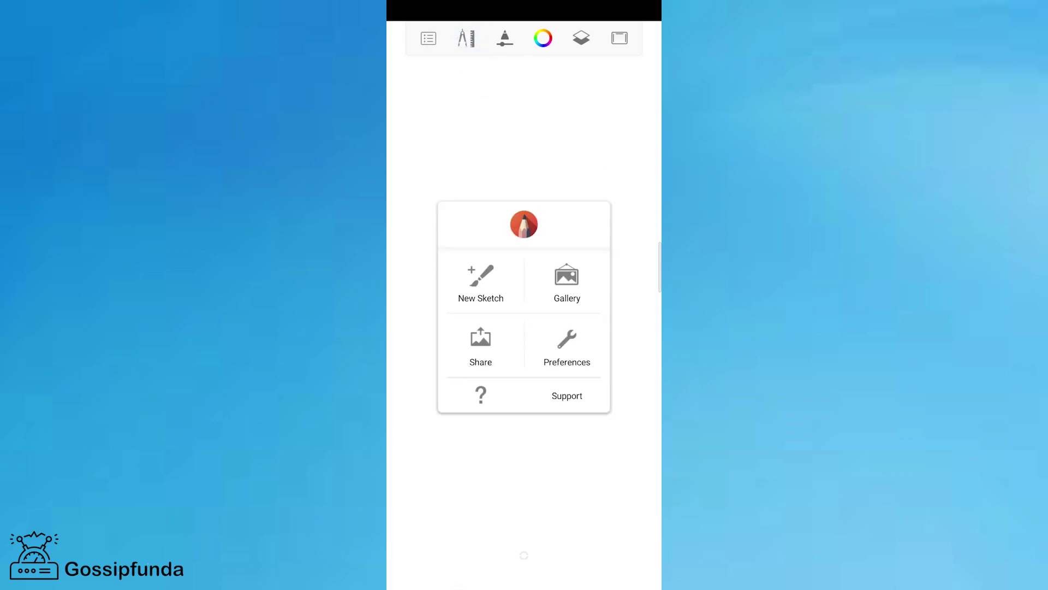
Choose Texture Brush 2 from SketchBook's brush library and check its size and opacity.
{"action": "left_click", "coordinate": [524, 136]}
{"action": "left_click", "coordinate": [505, 37]}
{"action": "scroll", "coordinate": [597, 413], "scroll_direction": "down", "scroll_amount": 10}
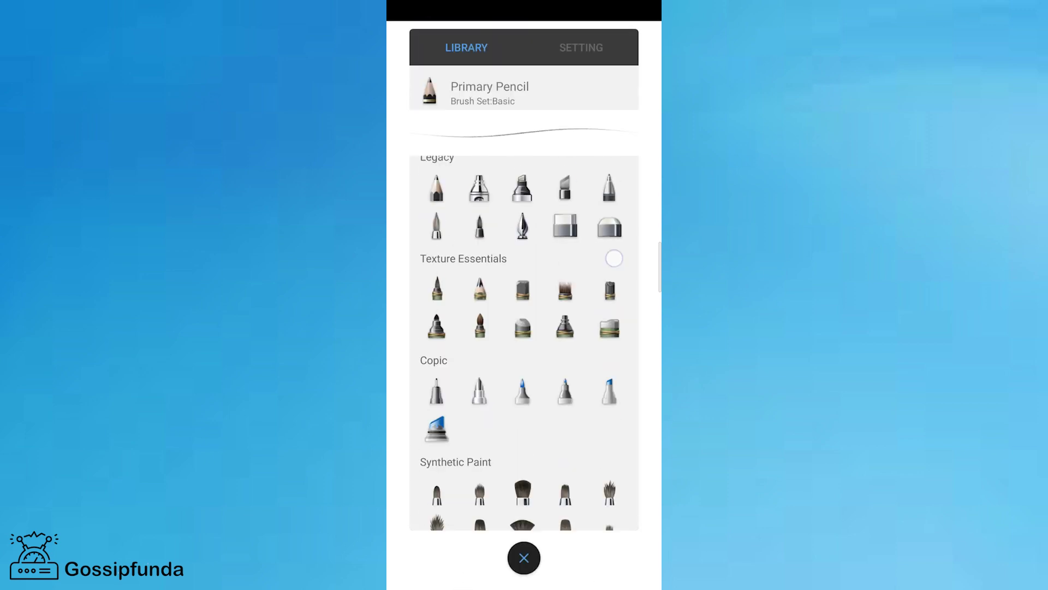
{"action": "scroll", "coordinate": [597, 414], "scroll_direction": "down", "scroll_amount": 10}
{"action": "scroll", "coordinate": [598, 413], "scroll_direction": "down", "scroll_amount": 10}
{"action": "scroll", "coordinate": [597, 413], "scroll_direction": "down", "scroll_amount": 10}
{"action": "scroll", "coordinate": [601, 453], "scroll_direction": "down", "scroll_amount": 2}
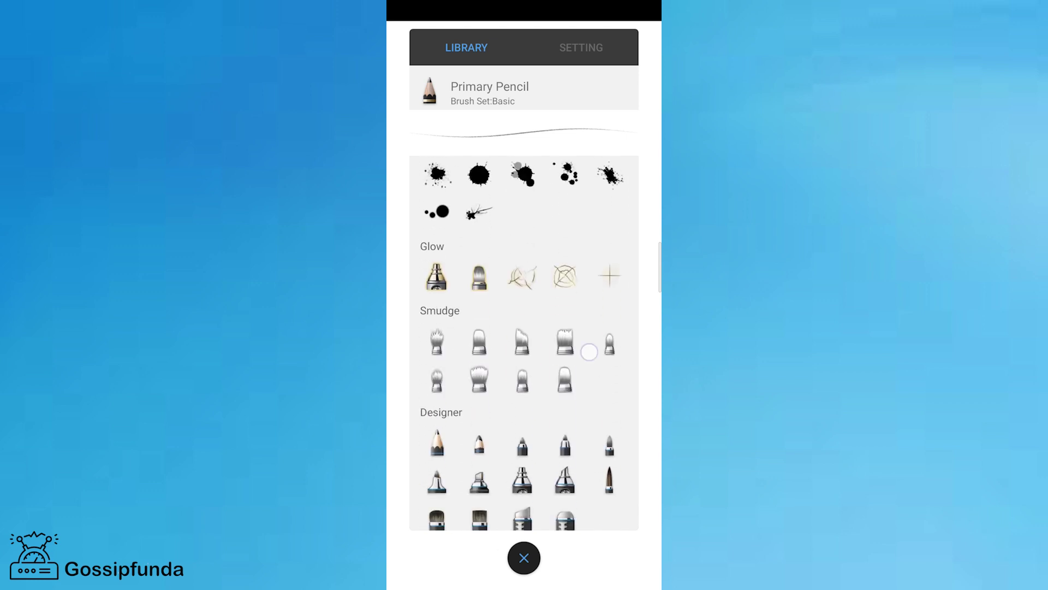
{"action": "scroll", "coordinate": [604, 495], "scroll_direction": "up", "scroll_amount": 3}
{"action": "scroll", "coordinate": [603, 495], "scroll_direction": "up", "scroll_amount": 3}
{"action": "scroll", "coordinate": [604, 496], "scroll_direction": "up", "scroll_amount": 3}
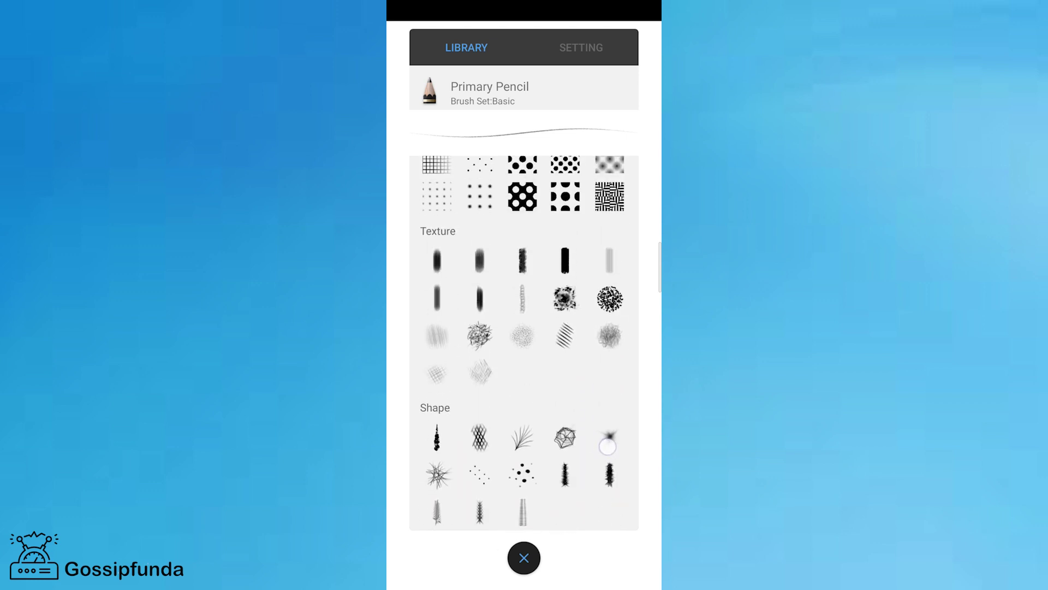
{"action": "left_click", "coordinate": [479, 268]}
{"action": "left_click", "coordinate": [581, 48]}
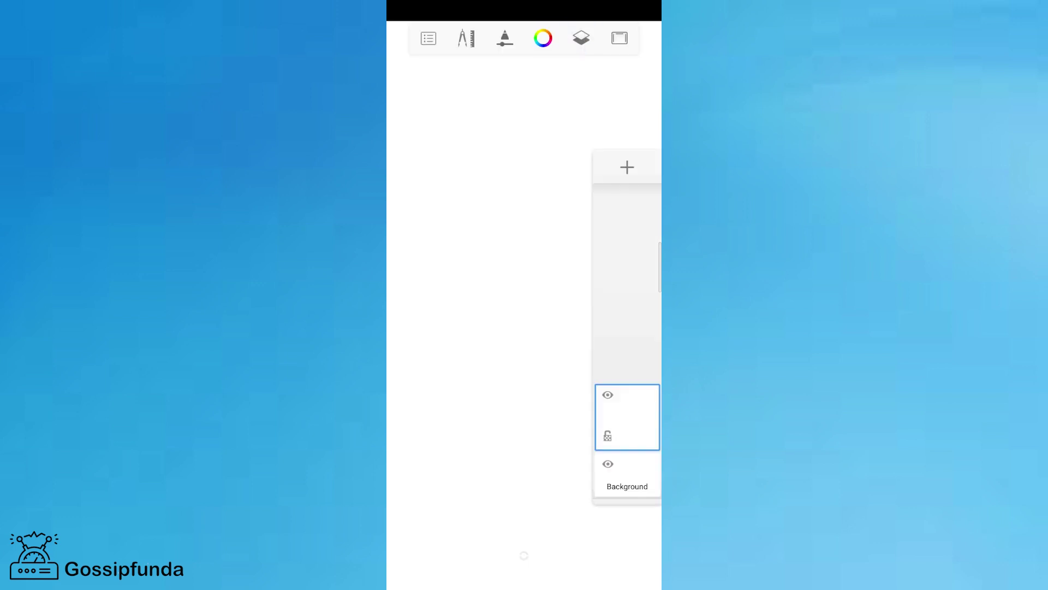
Sketch the woman's jaw line, hair down both sides, and neck on Layer 1.
{"action": "left_click", "coordinate": [640, 427]}
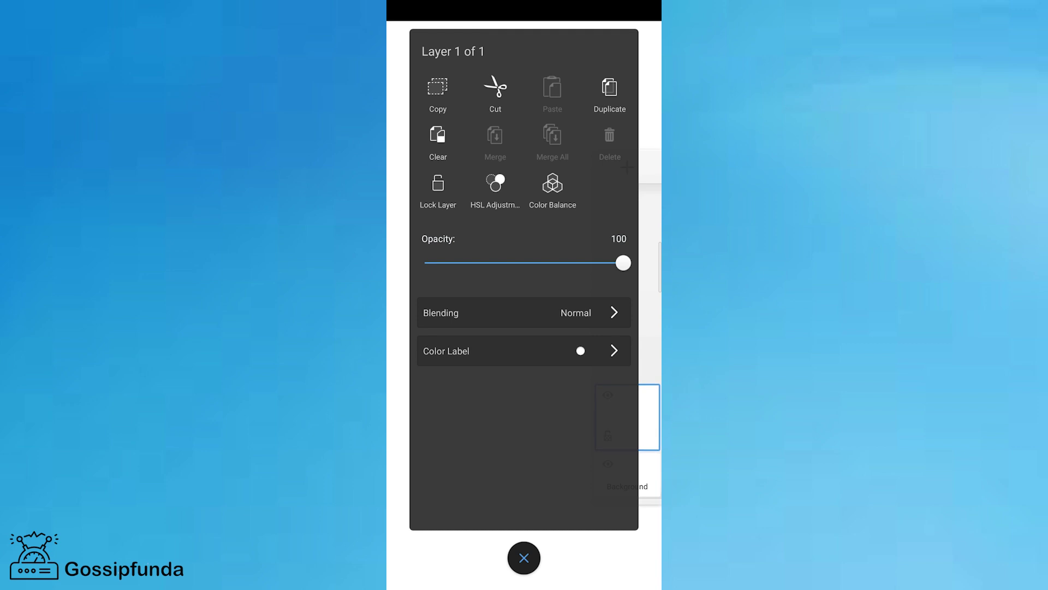
{"action": "left_click", "coordinate": [524, 557]}
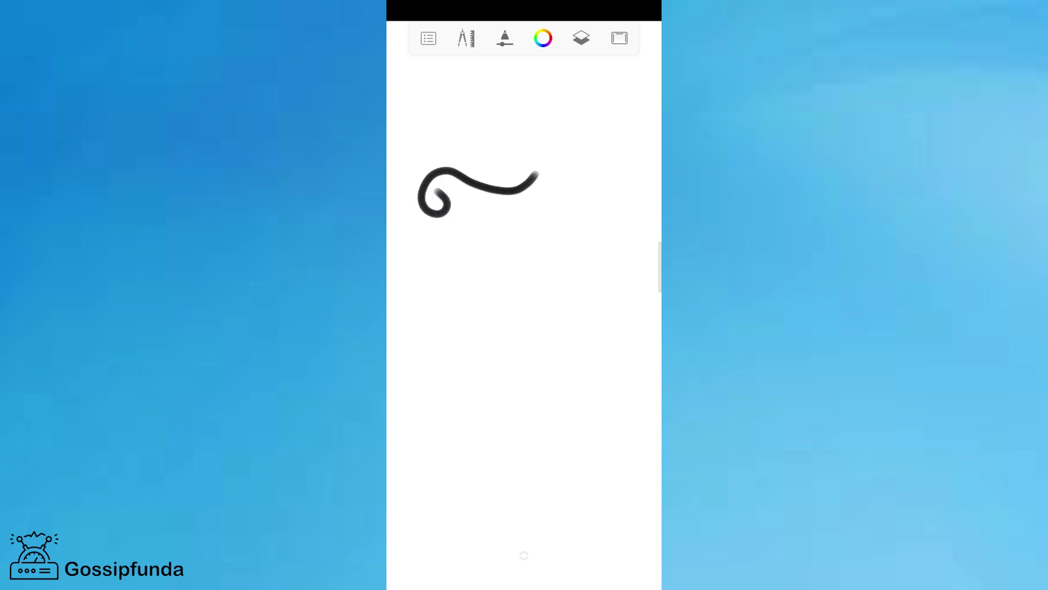
{"action": "mouse_move", "coordinate": [440, 223]}
{"action": "left_mouse_down"}
{"action": "mouse_move", "coordinate": [508, 300]}
{"action": "mouse_move", "coordinate": [543, 277]}
{"action": "left_mouse_up"}
{"action": "mouse_move", "coordinate": [521, 141]}
{"action": "left_mouse_down"}
{"action": "mouse_move", "coordinate": [428, 138]}
{"action": "mouse_move", "coordinate": [422, 262]}
{"action": "mouse_move", "coordinate": [432, 424]}
{"action": "left_mouse_up"}
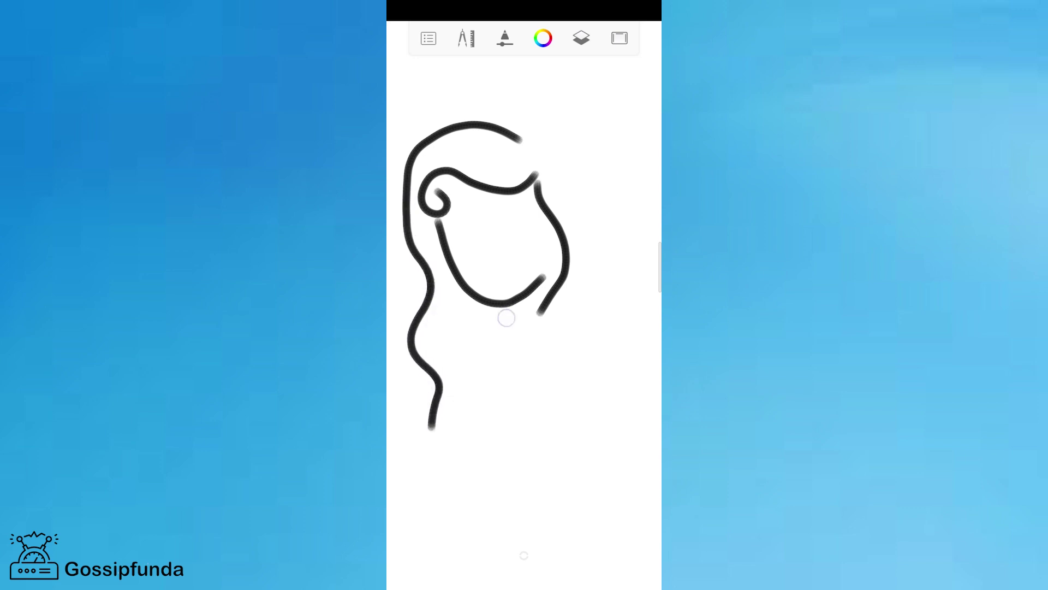
{"action": "left_click_drag", "start_coordinate": [504, 315], "coordinate": [478, 376]}
{"action": "mouse_move", "coordinate": [540, 143]}
{"action": "left_mouse_down"}
{"action": "mouse_move", "coordinate": [585, 234]}
{"action": "mouse_move", "coordinate": [604, 404]}
{"action": "left_mouse_up"}
{"action": "left_click_drag", "start_coordinate": [527, 307], "coordinate": [547, 348]}
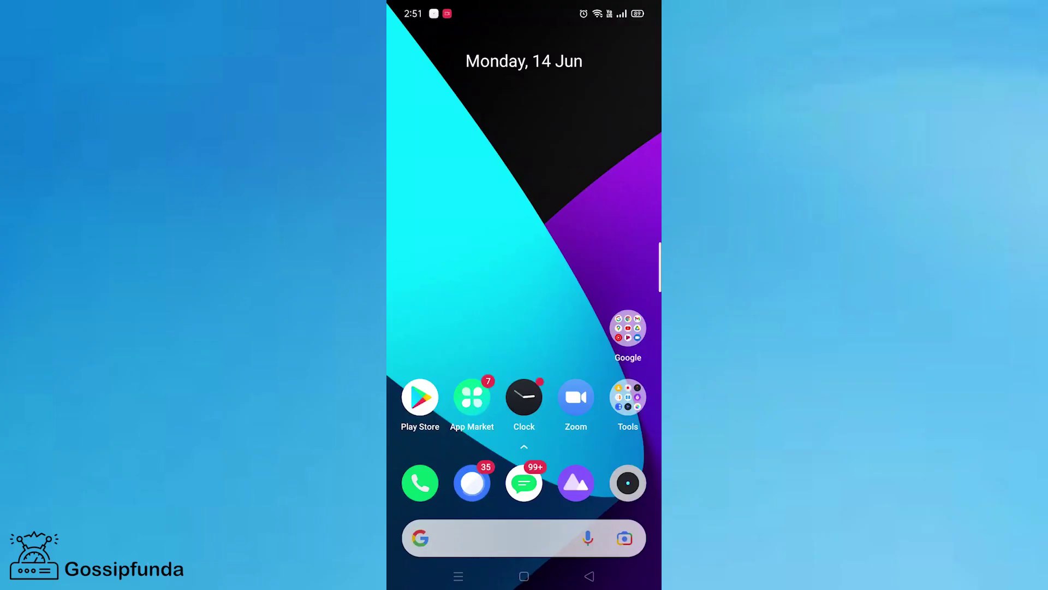
{"action": "left_click", "coordinate": [419, 397]}
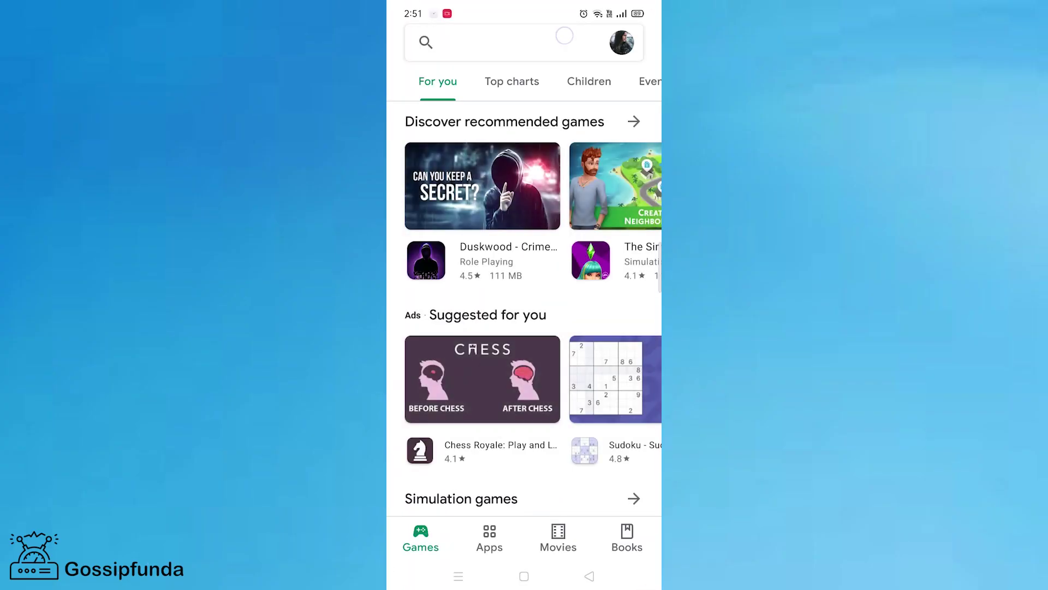
Search the Play Store for 'adobe photoshop sketch' and launch it from its listing.
{"action": "left_click", "coordinate": [565, 36]}
{"action": "type", "text": "ad"}
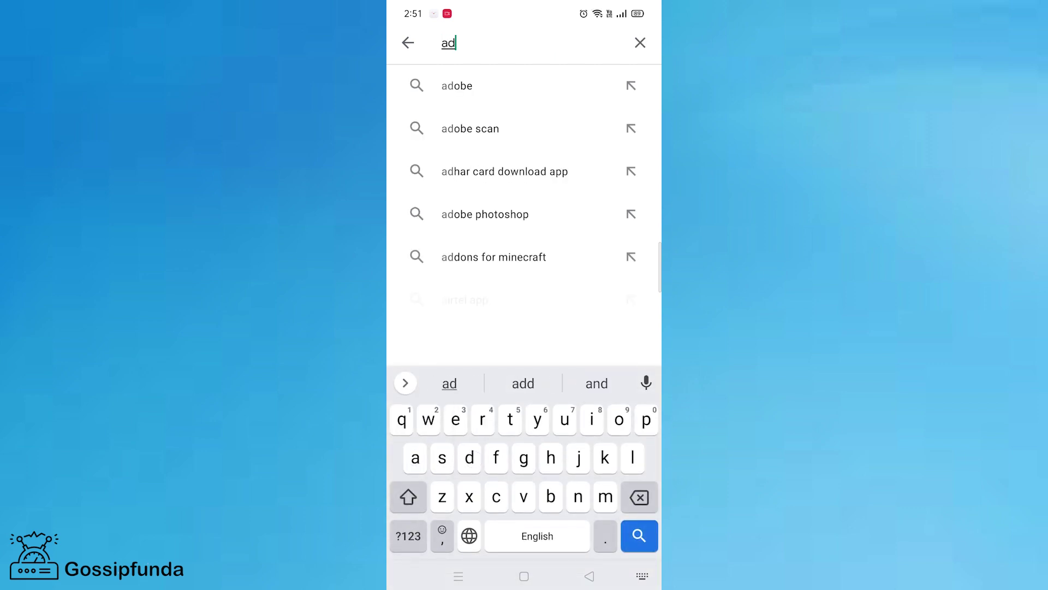
{"action": "left_click", "coordinate": [631, 214]}
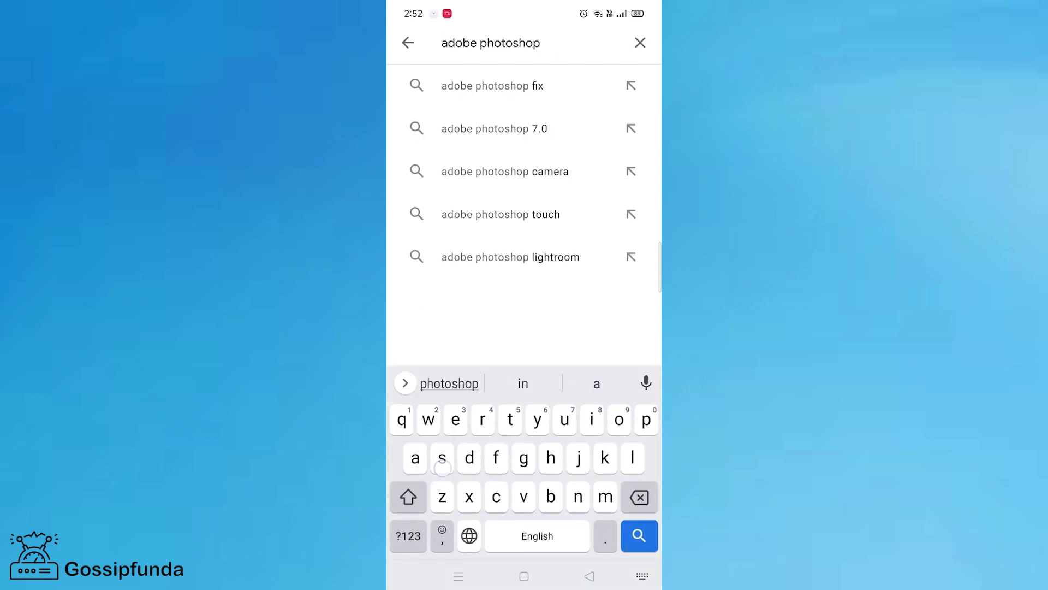
{"action": "type", "text": "s"}
{"action": "left_click", "coordinate": [579, 87]}
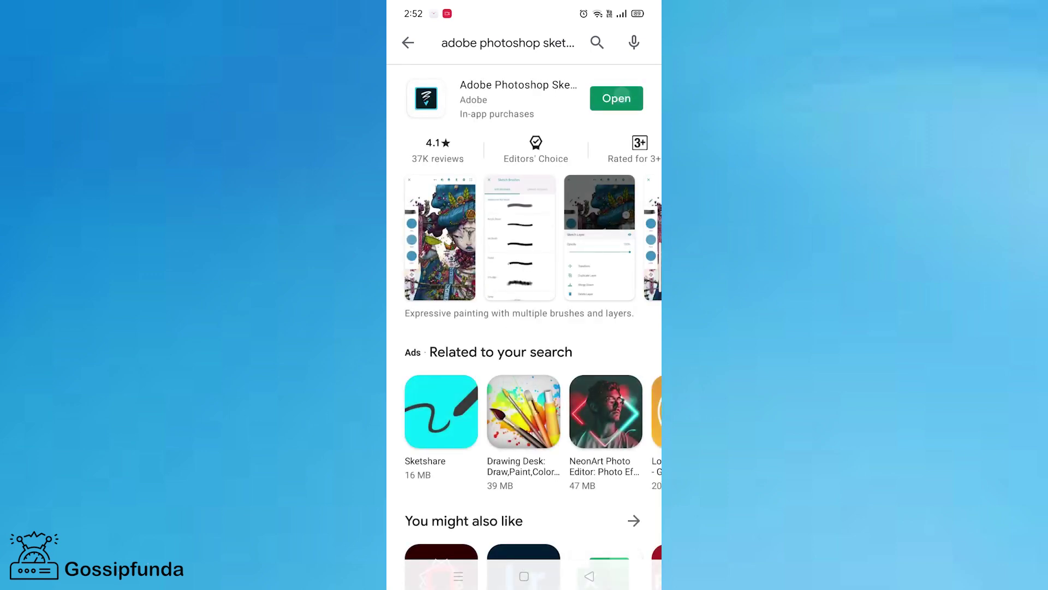
{"action": "left_click", "coordinate": [616, 99]}
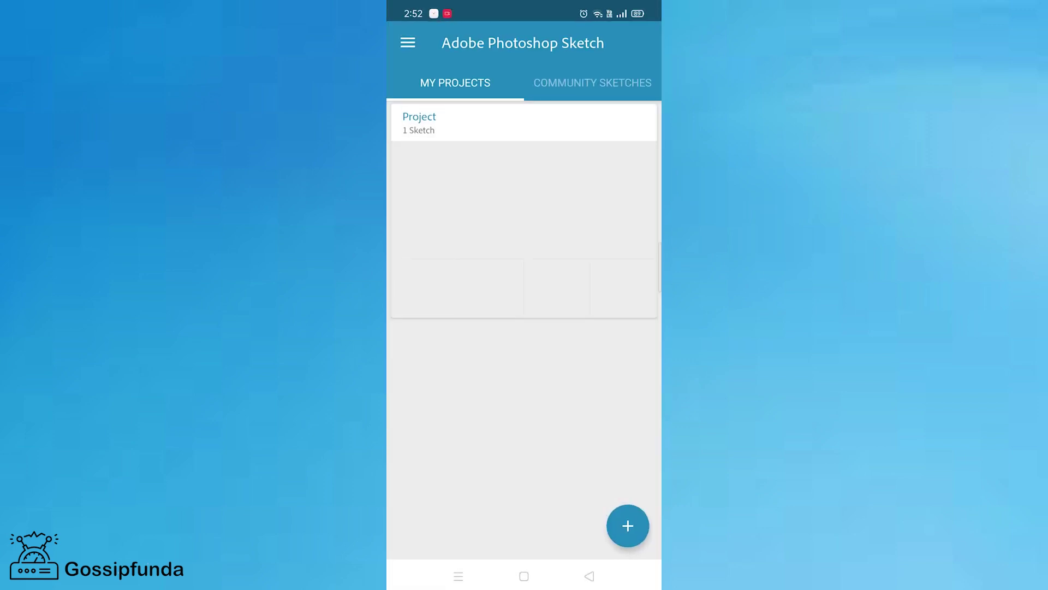
Start a new square-canvas sketch and dismiss the tools and colour tips.
{"action": "left_click", "coordinate": [628, 526]}
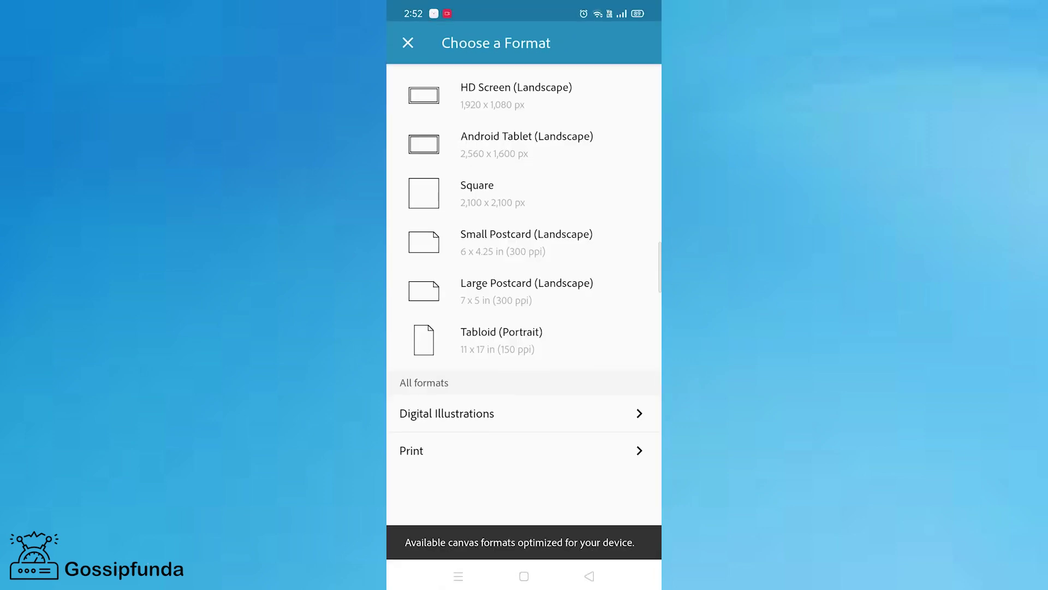
{"action": "left_click", "coordinate": [545, 186]}
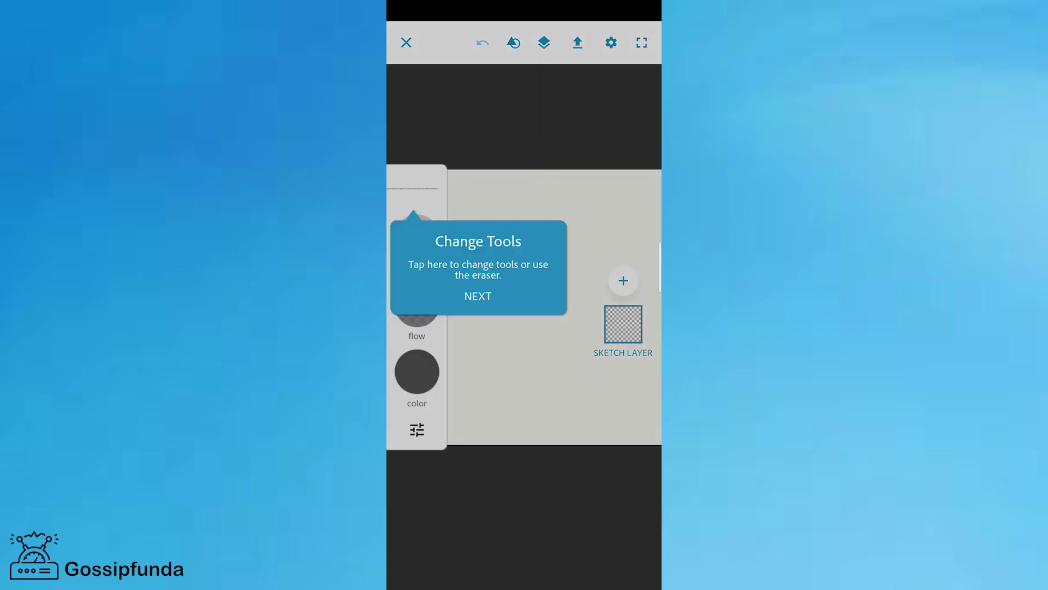
{"action": "left_click", "coordinate": [478, 296]}
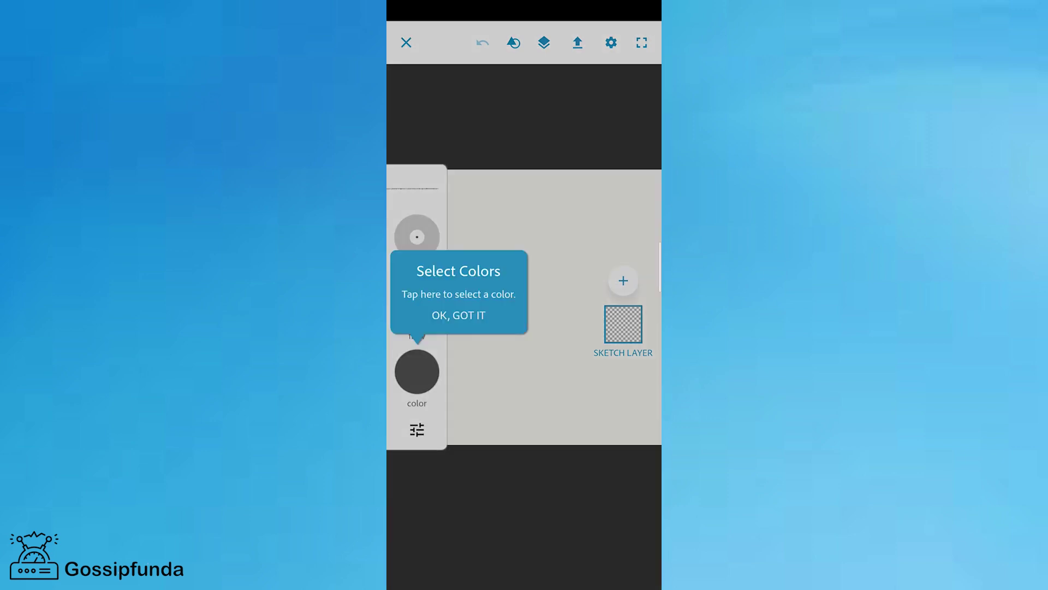
{"action": "left_click", "coordinate": [476, 310]}
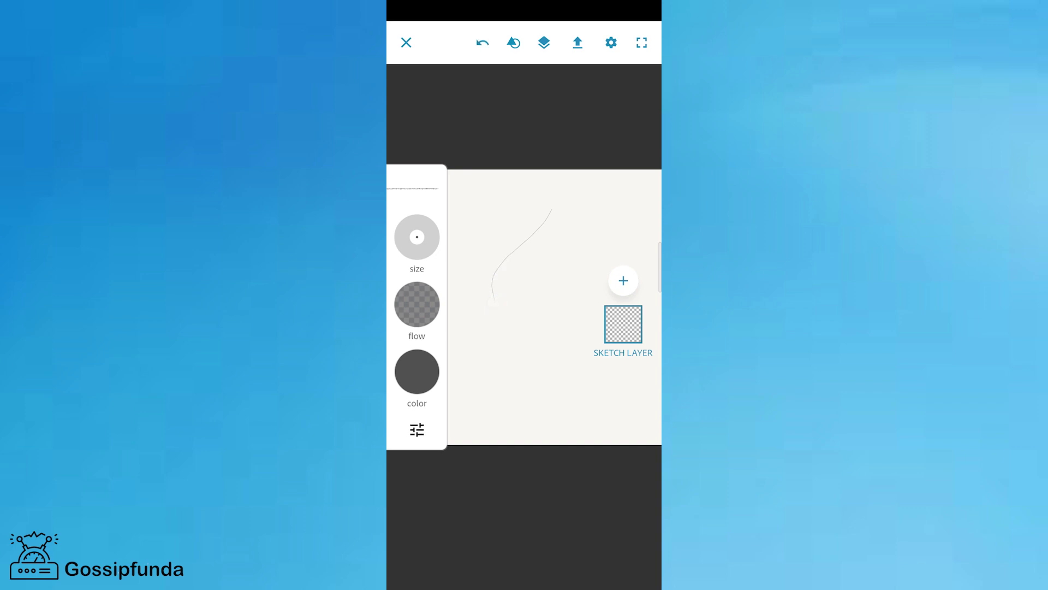
Review the Graphite Pencil brush settings and add another sketch layer.
{"action": "left_click", "coordinate": [417, 429]}
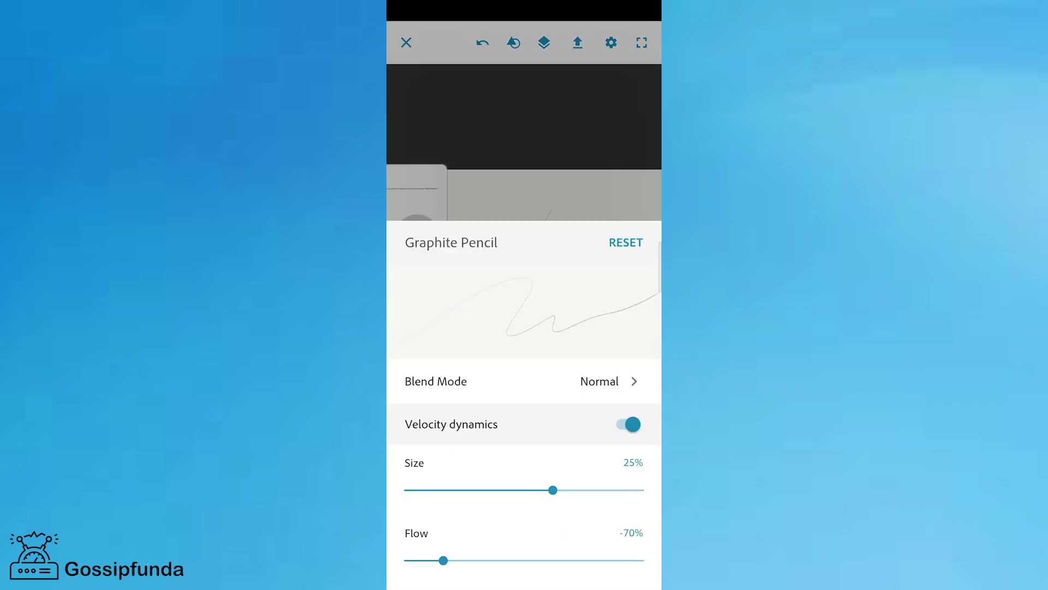
{"action": "left_click", "coordinate": [552, 119]}
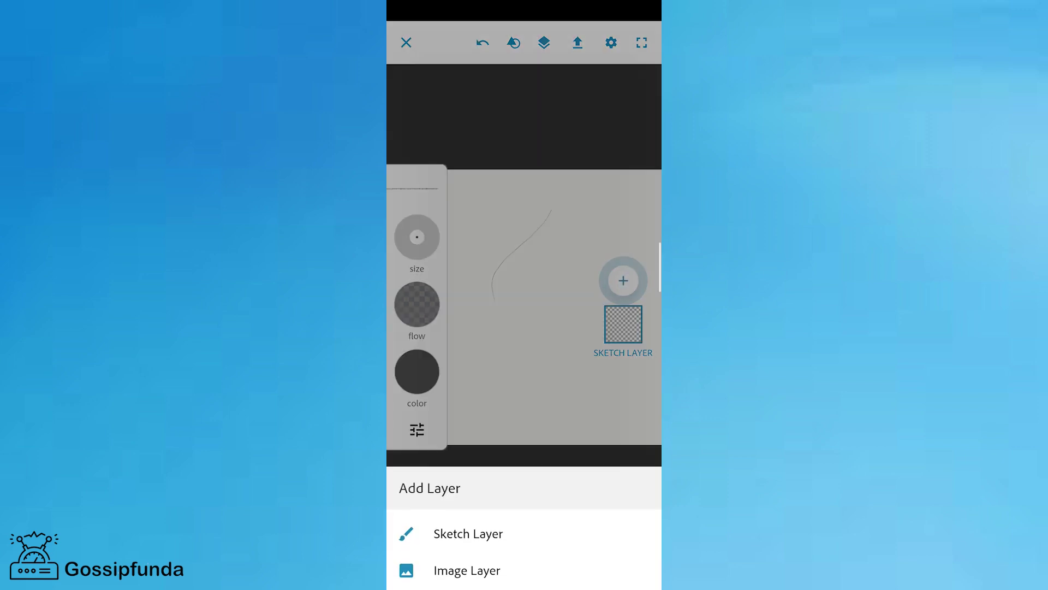
{"action": "left_click", "coordinate": [569, 532]}
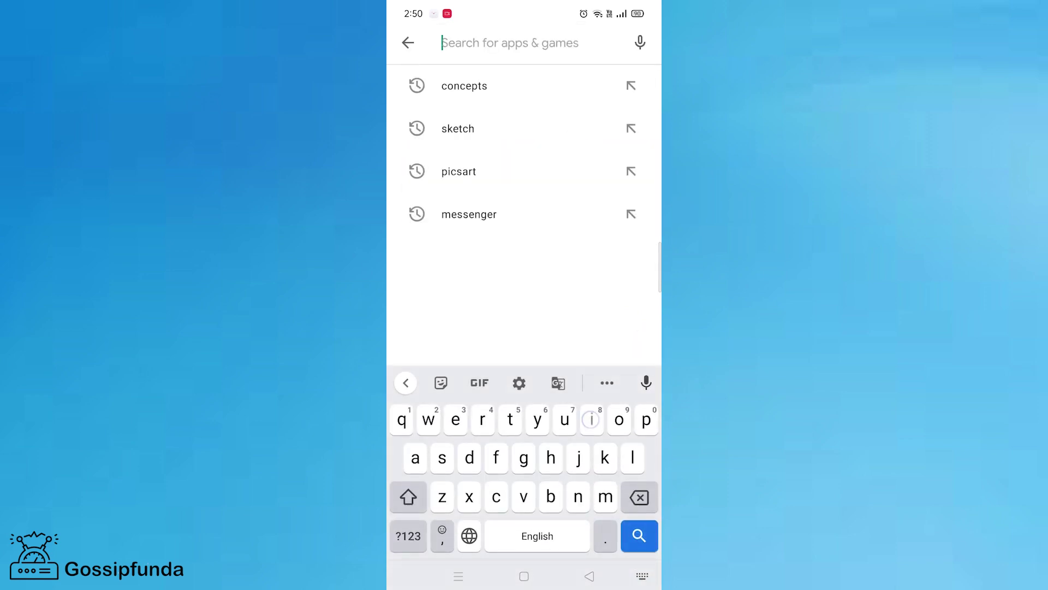
Search the Play Store for 'ibis paint x' via the 'ib' suggestion to reach ibisPaint X.
{"action": "type", "text": "ib"}
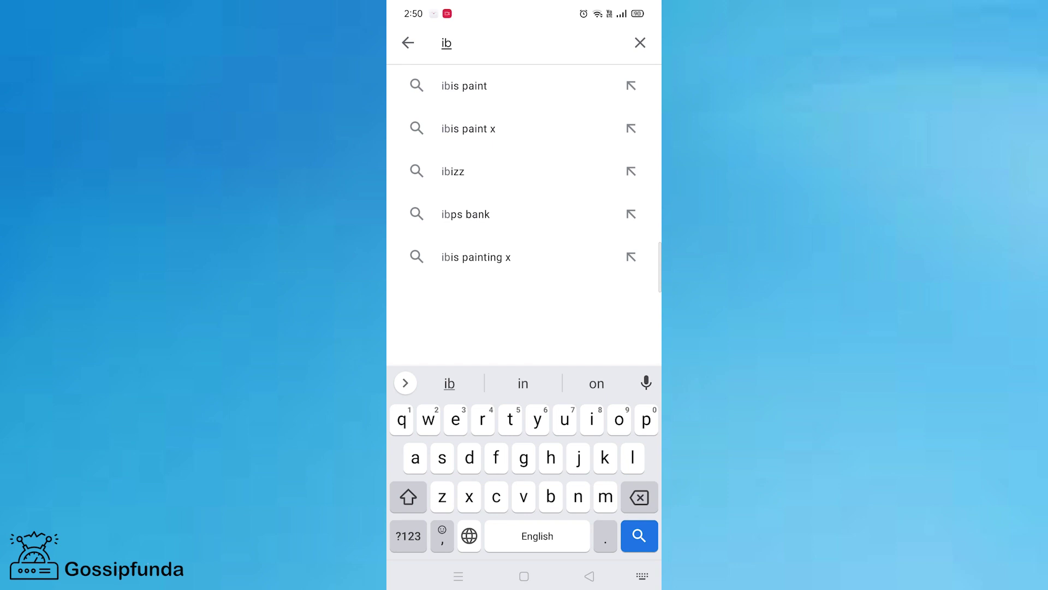
{"action": "left_click", "coordinate": [552, 120]}
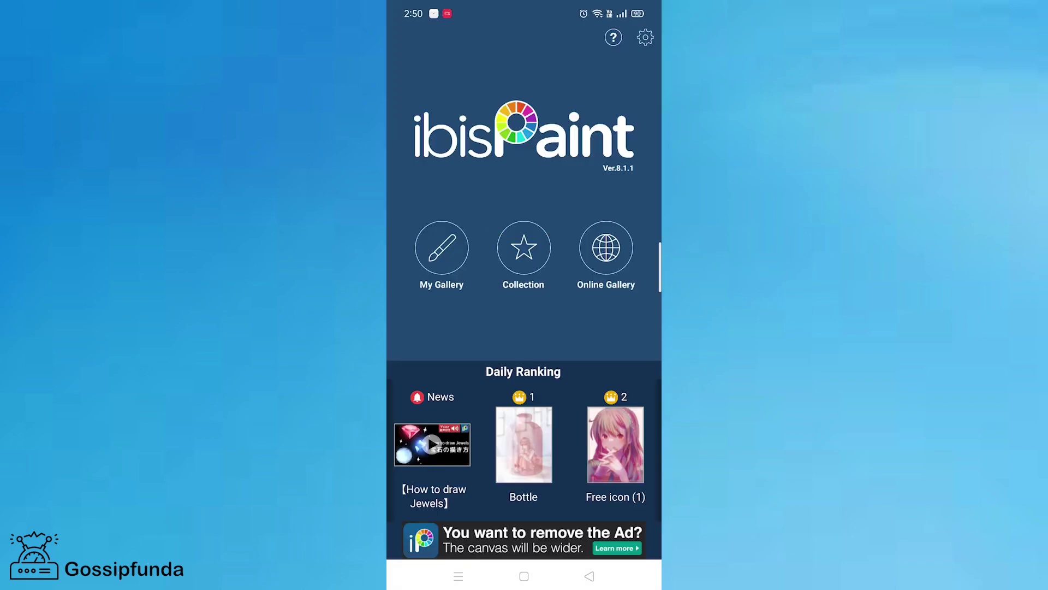
Open the Untitled2 artwork from My Gallery on the editing canvas.
{"action": "left_click", "coordinate": [442, 248]}
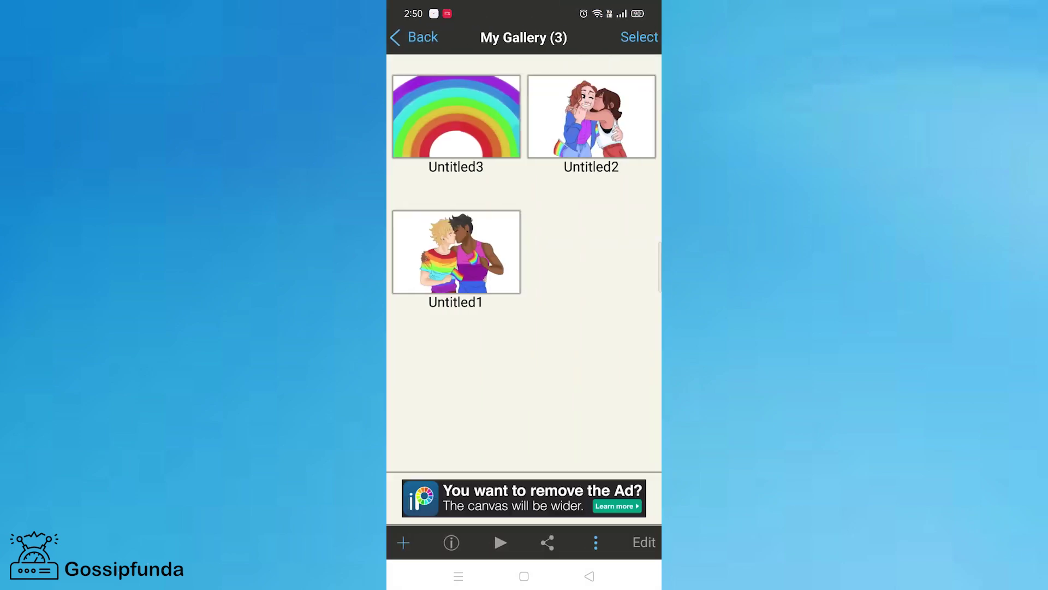
{"action": "left_click", "coordinate": [591, 116]}
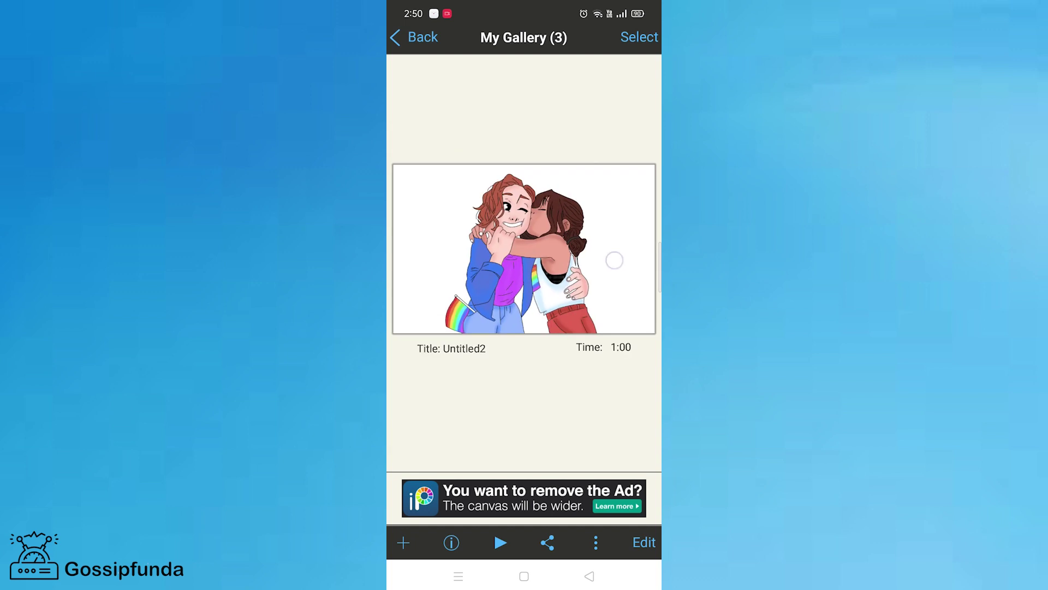
{"action": "left_click", "coordinate": [644, 542]}
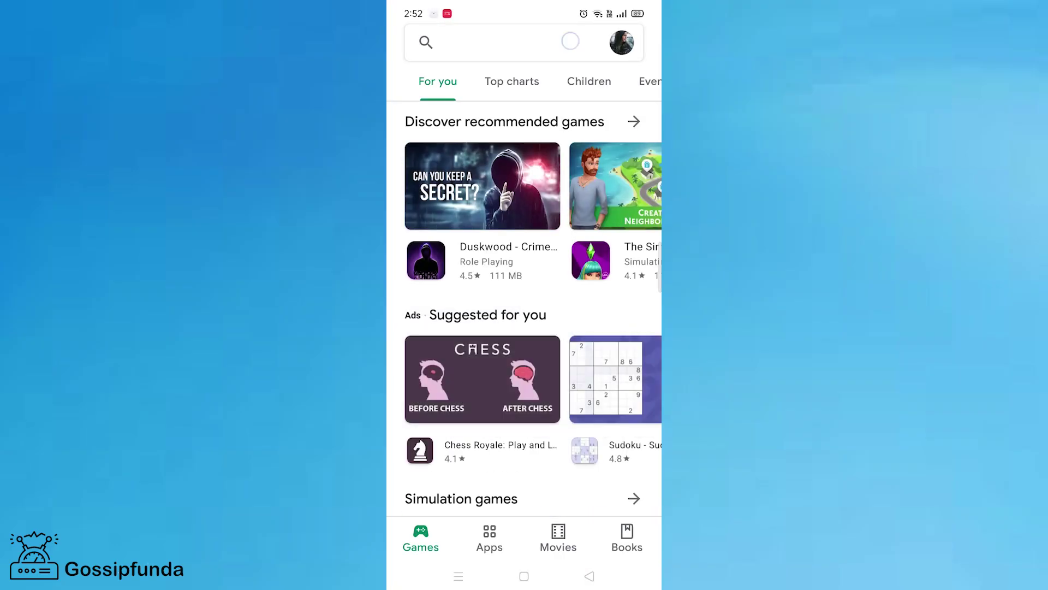
Enter 'adobe' in the Play Store search bar to find Illustrator Draw.
{"action": "left_click", "coordinate": [532, 39]}
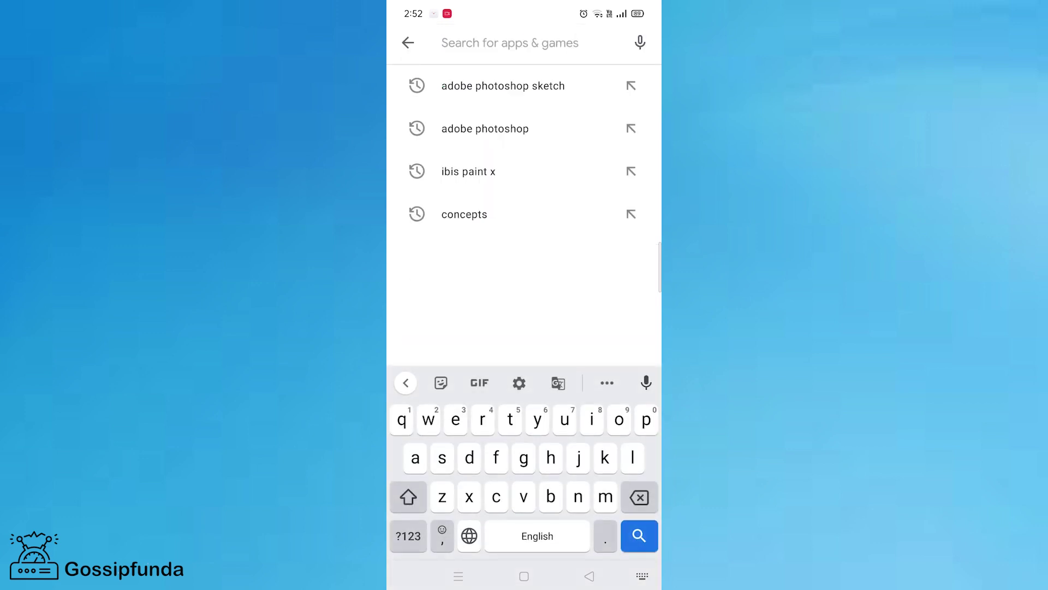
{"action": "type", "text": "ado"}
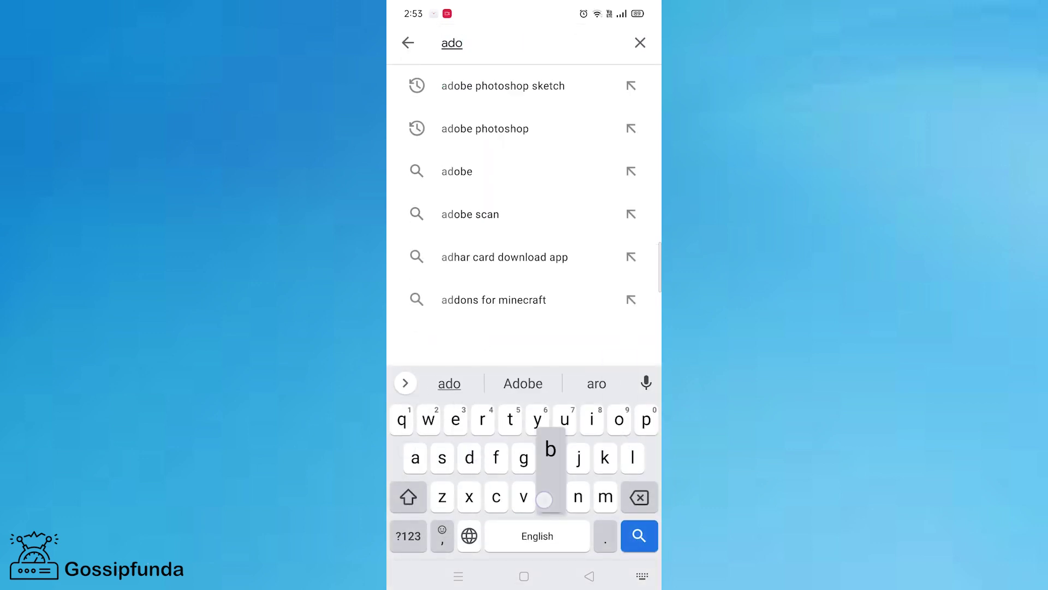
{"action": "type", "text": "be"}
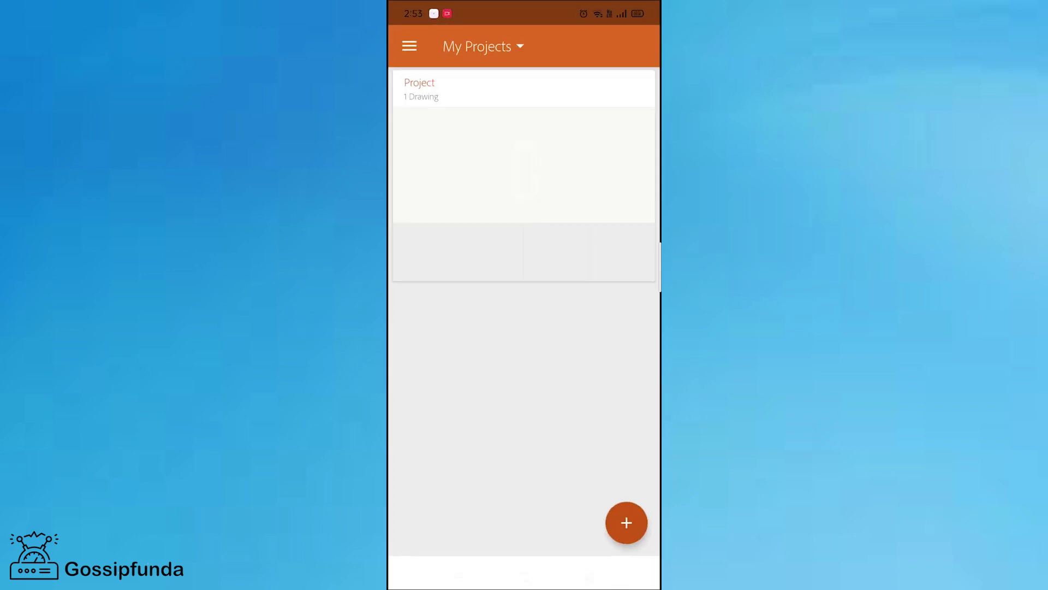
Create a square drawing and sketch a woman's jawline, long hair, neck, shoulders and torso.
{"action": "left_click", "coordinate": [628, 526]}
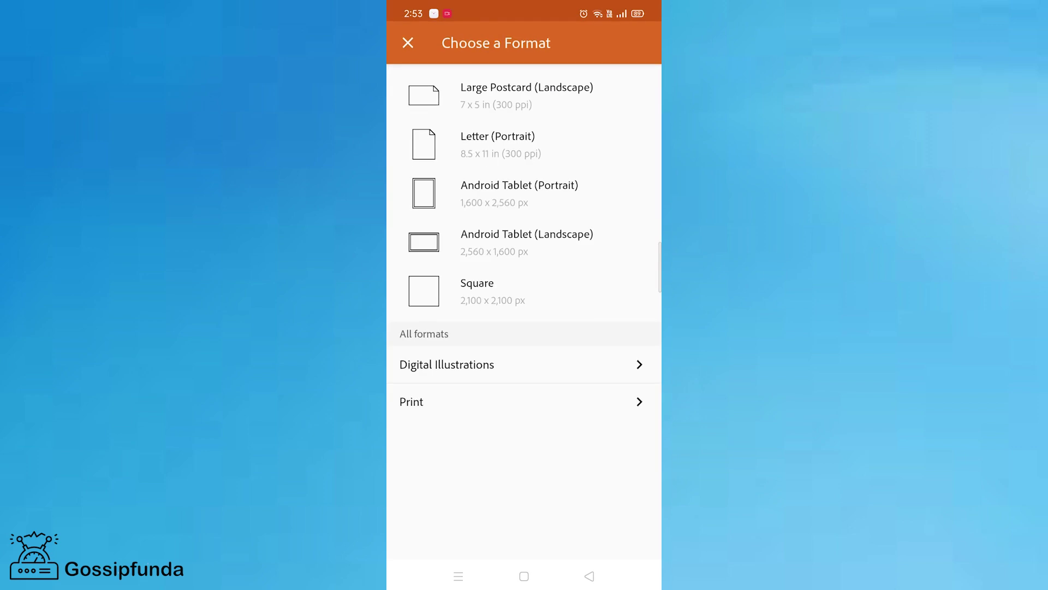
{"action": "left_click", "coordinate": [507, 285]}
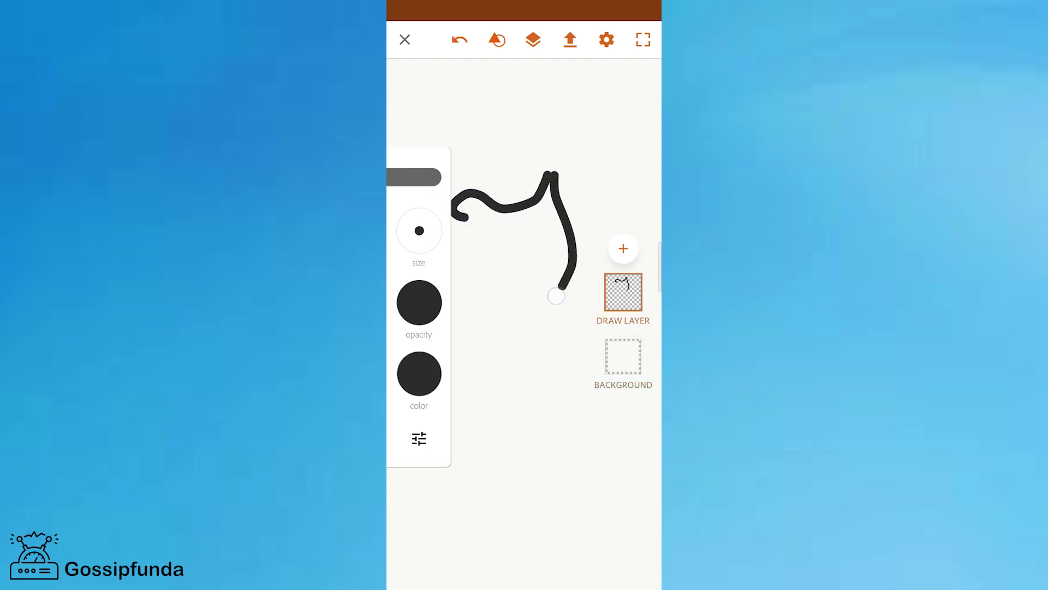
{"action": "left_click_drag", "start_coordinate": [492, 279], "coordinate": [557, 257]}
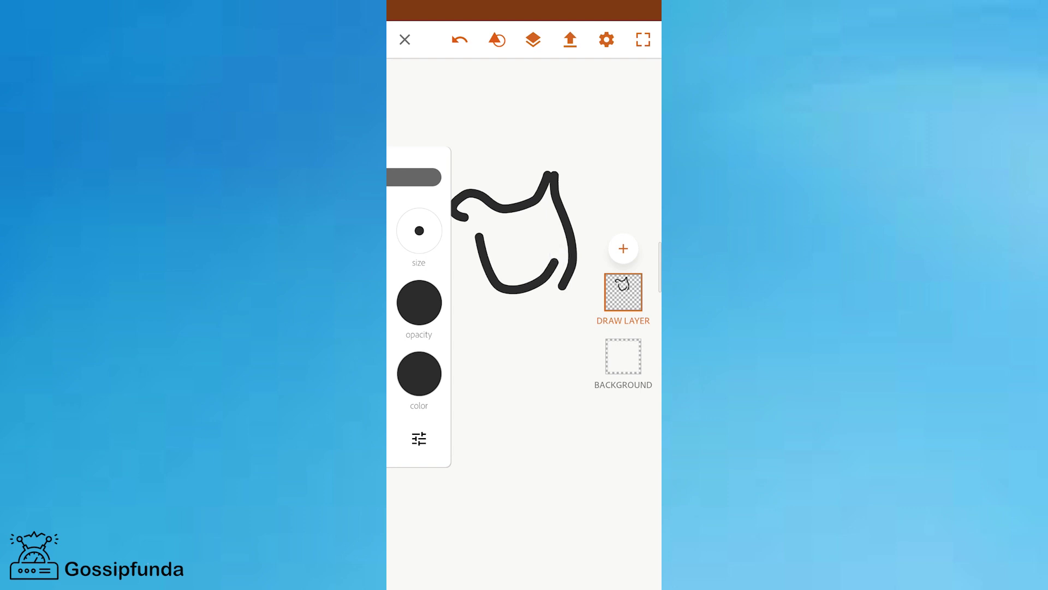
{"action": "mouse_move", "coordinate": [554, 160]}
{"action": "left_mouse_down"}
{"action": "mouse_move", "coordinate": [601, 213]}
{"action": "mouse_move", "coordinate": [601, 389]}
{"action": "left_mouse_up"}
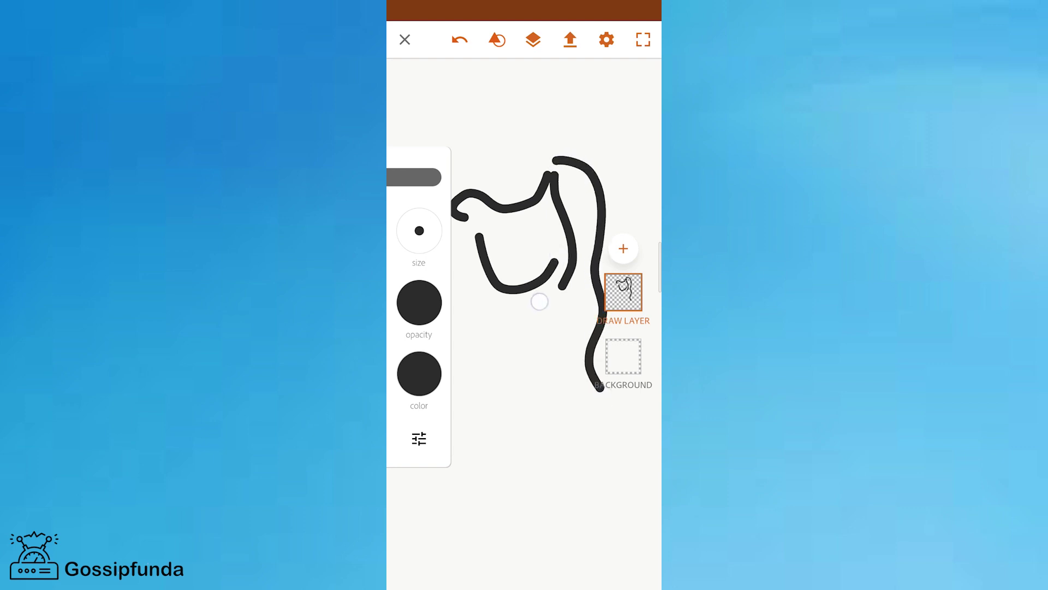
{"action": "left_click_drag", "start_coordinate": [540, 299], "coordinate": [547, 339]}
{"action": "left_click_drag", "start_coordinate": [496, 142], "coordinate": [452, 158]}
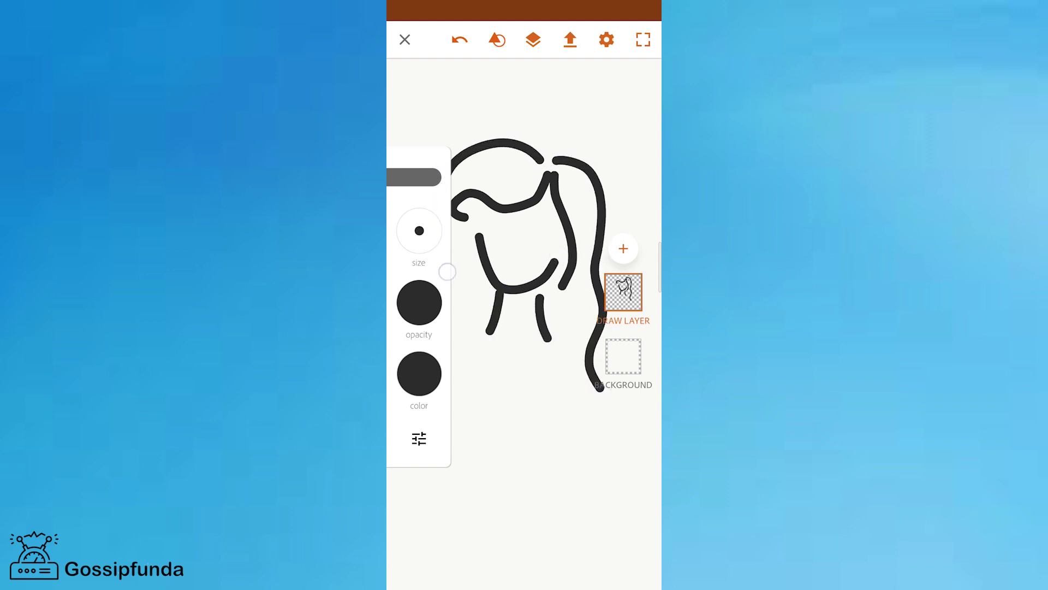
{"action": "left_click_drag", "start_coordinate": [453, 352], "coordinate": [467, 463]}
{"action": "left_click_drag", "start_coordinate": [493, 330], "coordinate": [488, 437]}
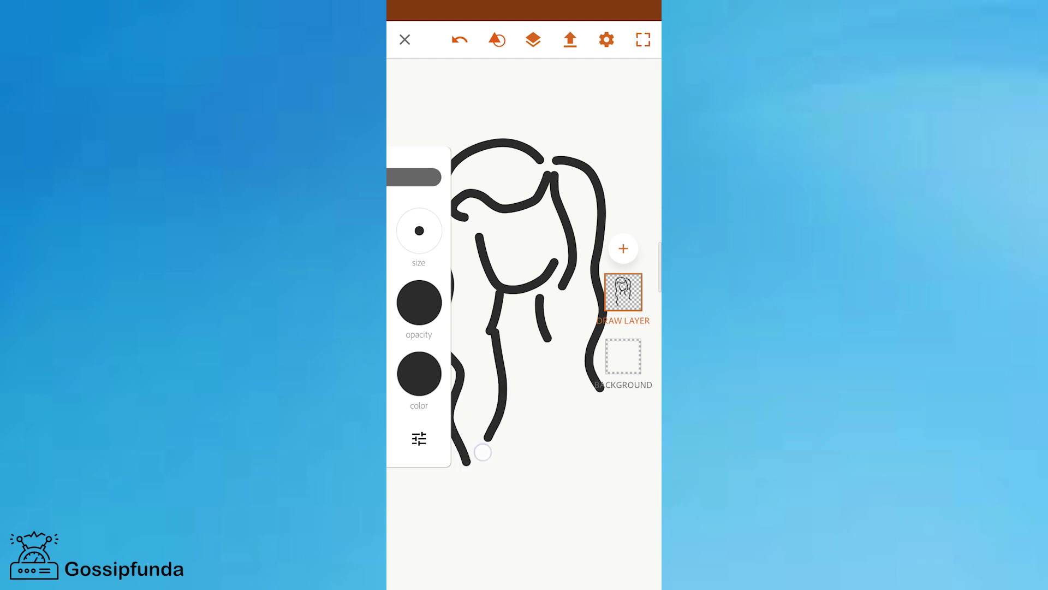
{"action": "left_click_drag", "start_coordinate": [550, 341], "coordinate": [601, 418]}
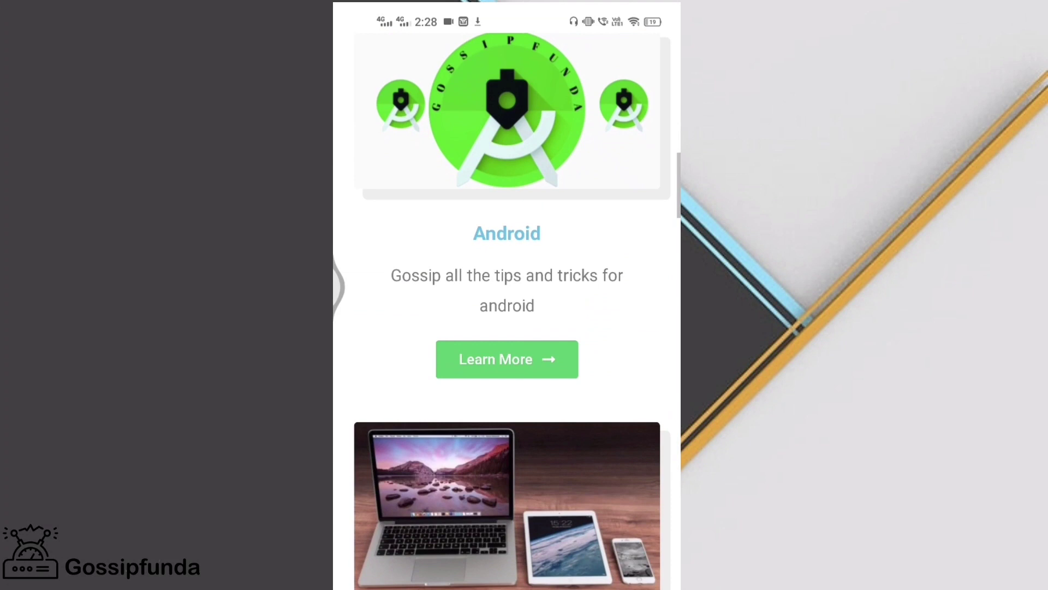
{"action": "scroll", "coordinate": [632, 425], "scroll_direction": "up", "scroll_amount": 3}
{"action": "scroll", "coordinate": [650, 355], "scroll_direction": "up", "scroll_amount": 3}
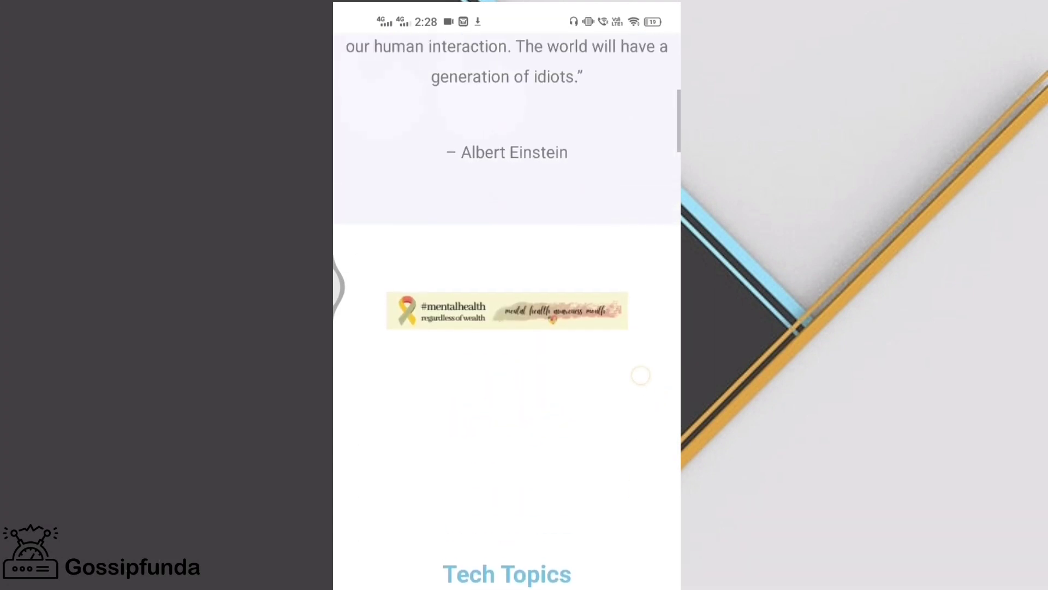
{"action": "scroll", "coordinate": [641, 374], "scroll_direction": "up", "scroll_amount": 3}
{"action": "scroll", "coordinate": [656, 370], "scroll_direction": "up", "scroll_amount": 3}
{"action": "scroll", "coordinate": [647, 434], "scroll_direction": "up", "scroll_amount": 3}
{"action": "scroll", "coordinate": [647, 434], "scroll_direction": "up", "scroll_amount": 3}
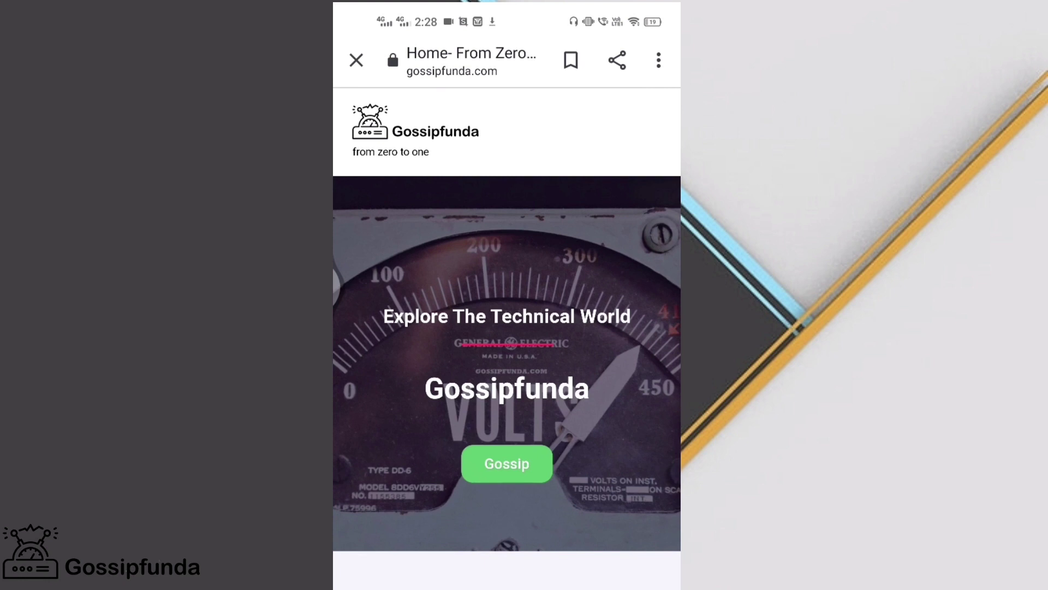
{"action": "scroll", "coordinate": [507, 383], "scroll_direction": "down", "scroll_amount": 10}
{"action": "scroll", "coordinate": [683, 353], "scroll_direction": "up", "scroll_amount": 2}
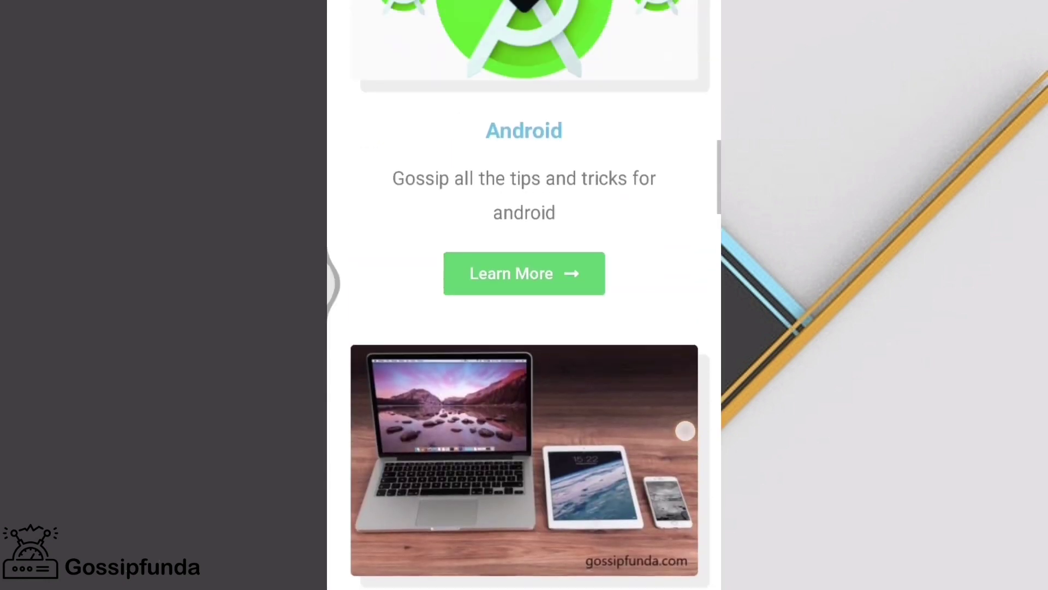